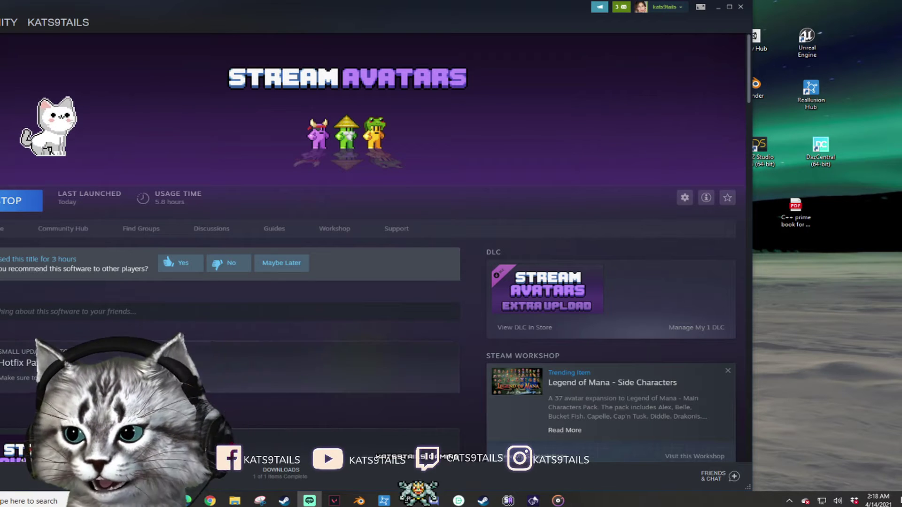
Switch to the web browser and browse the Kappamon marketplace listings, including page 5.
left_click(208, 500)
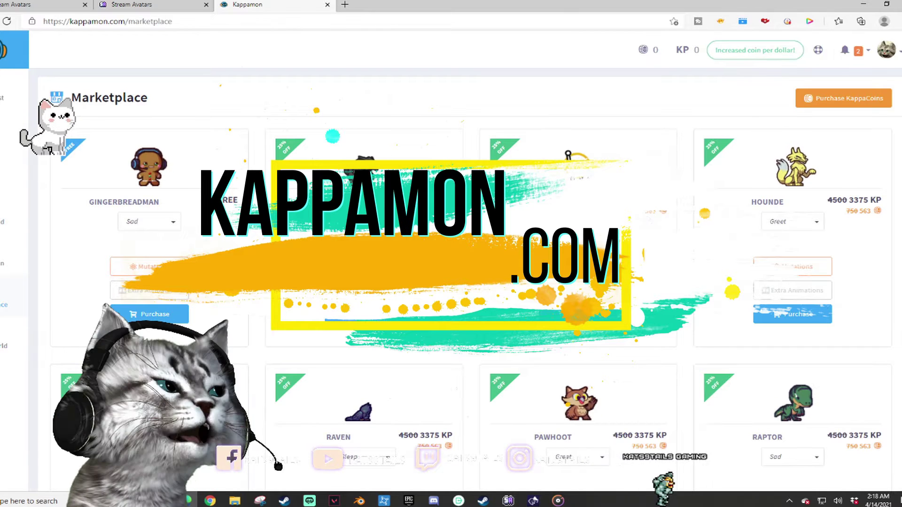
scroll(333, 136, "down", 4)
left_click(511, 439)
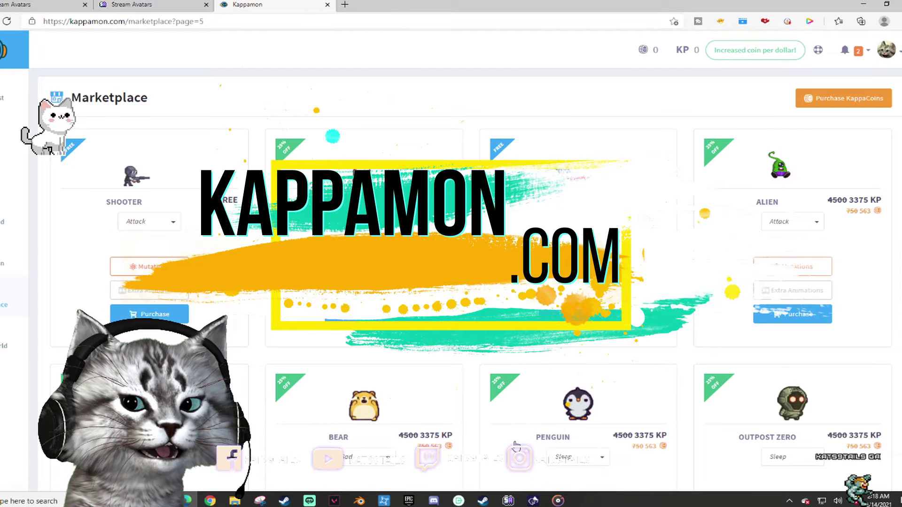
scroll(332, 136, "down", 4)
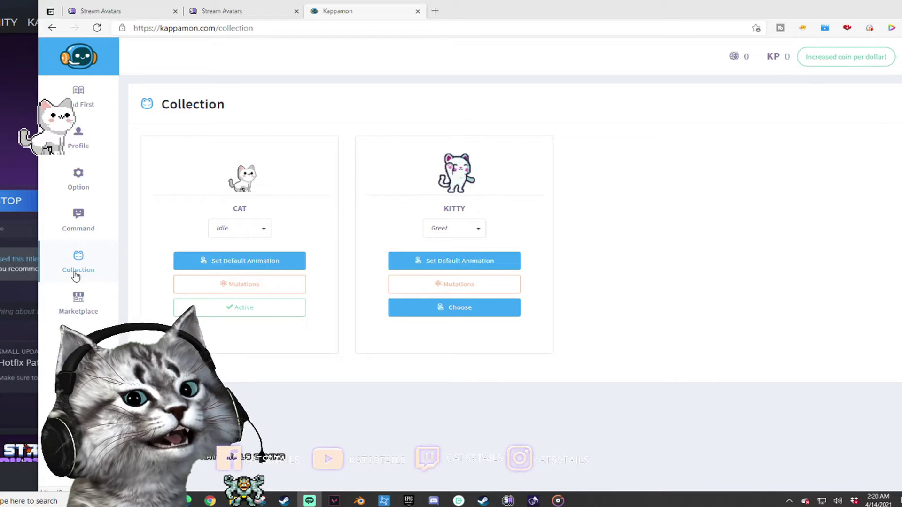
Try to purchase the Werewolf with coins from the Marketplace, and open the KappaCoins purchase page, acknowledging its notice.
left_click(78, 301)
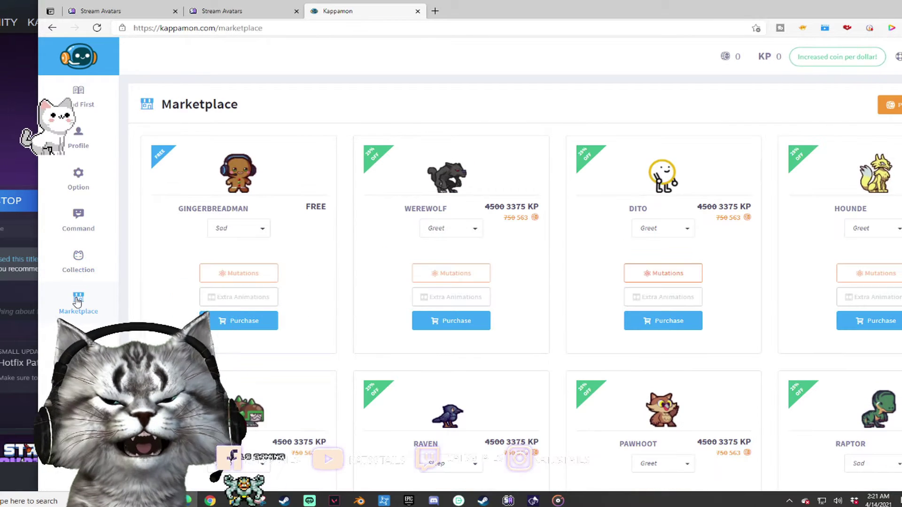
left_click(459, 322)
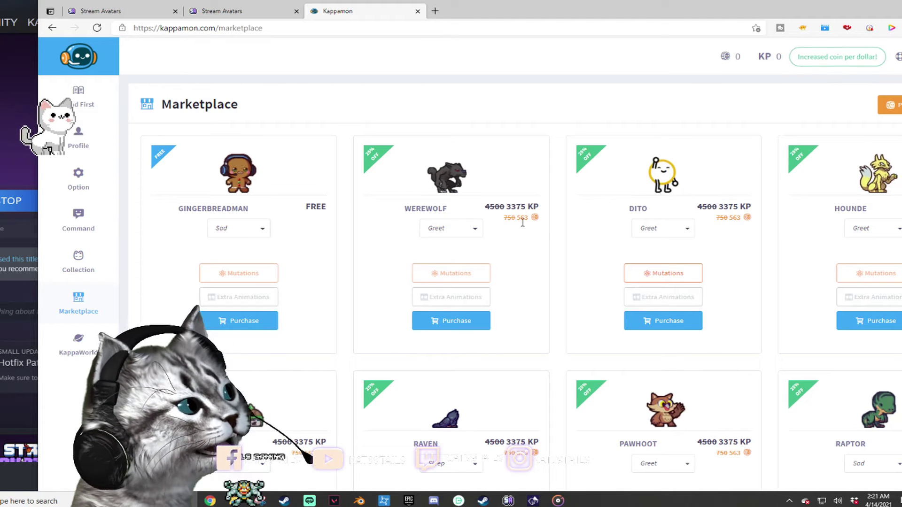
left_click(437, 323)
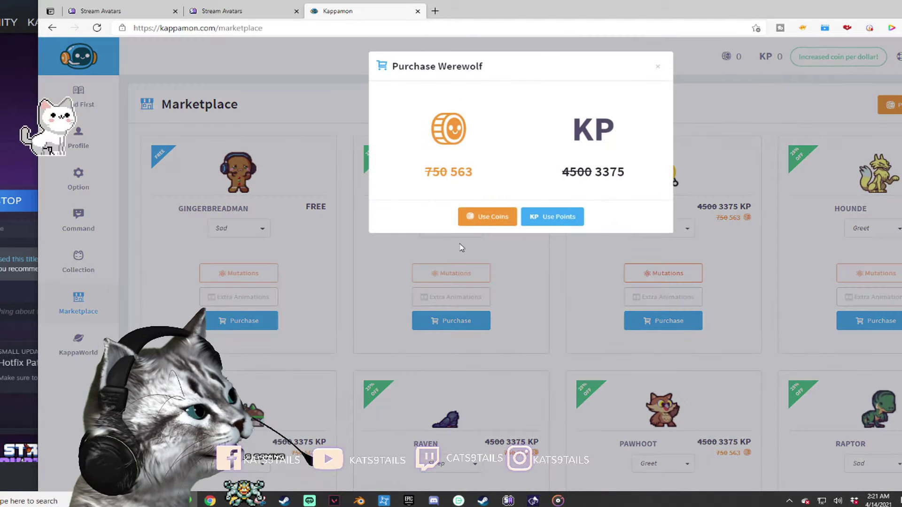
left_click(504, 218)
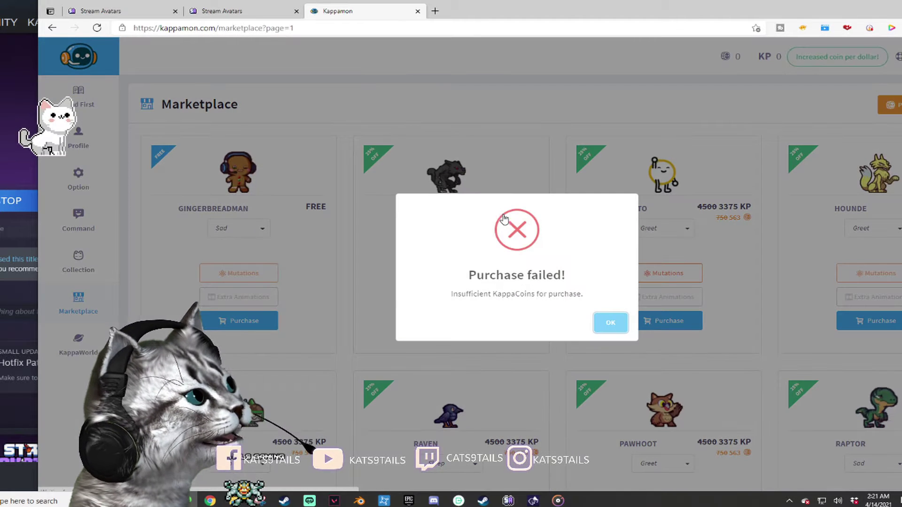
left_click(614, 326)
left_click(890, 111)
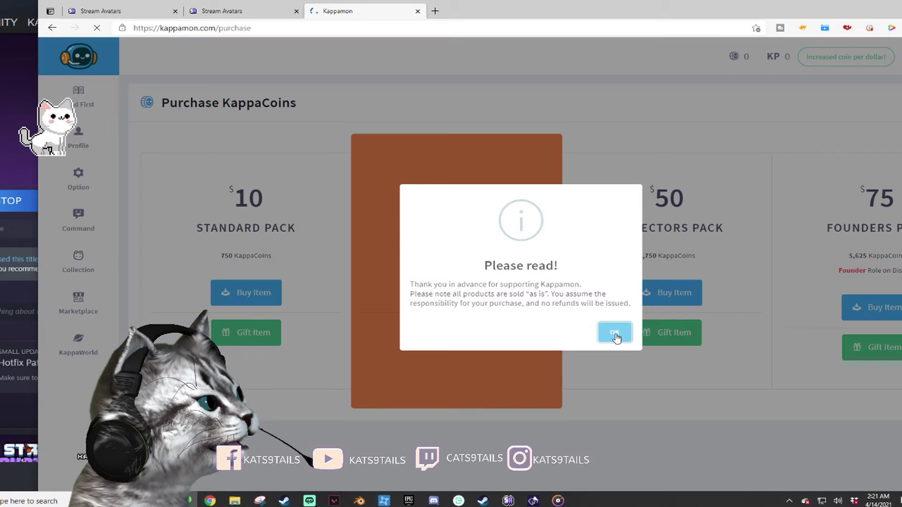
left_click(615, 333)
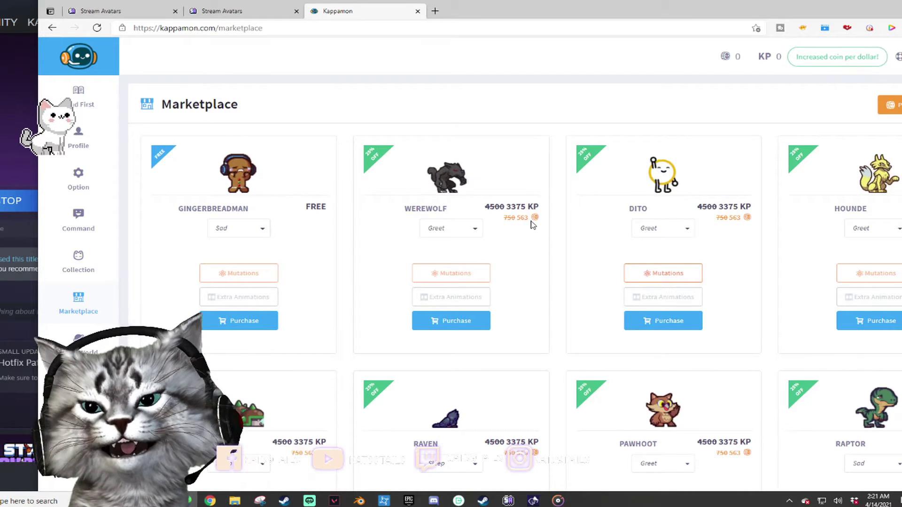
Preview the Werewolf's Attack, Dance, Idle, Eat, Thanks and Greet animations in the Marketplace.
left_click(473, 230)
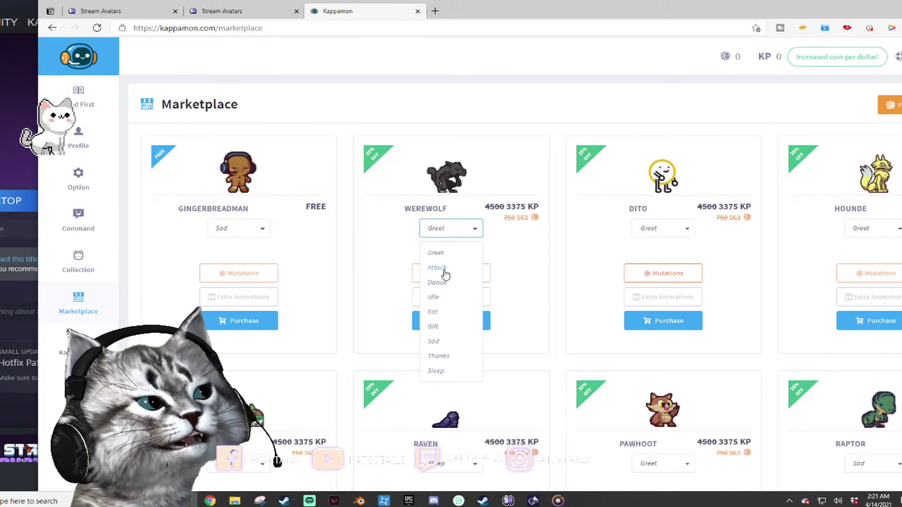
left_click(437, 268)
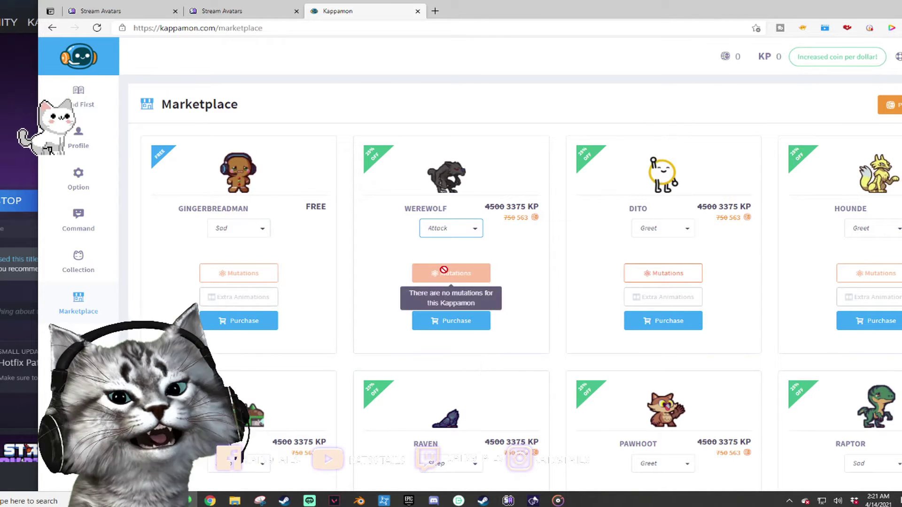
left_click(467, 229)
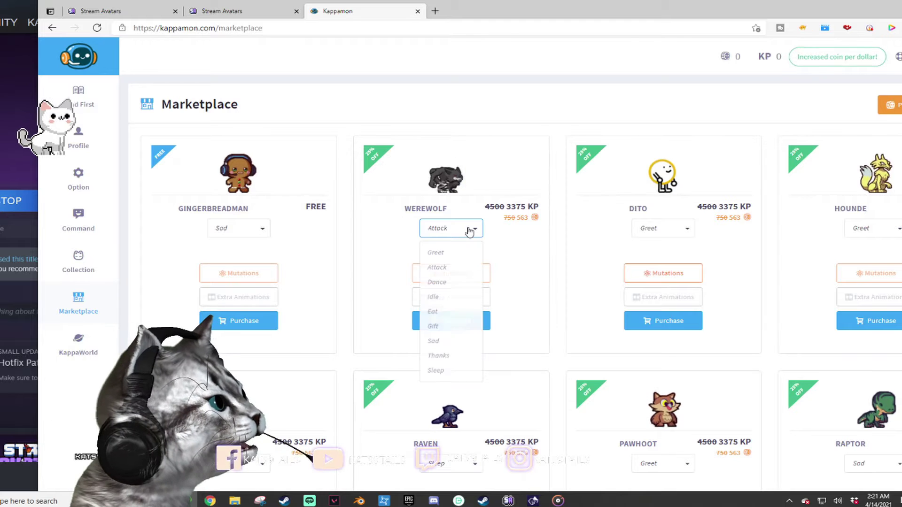
left_click(437, 283)
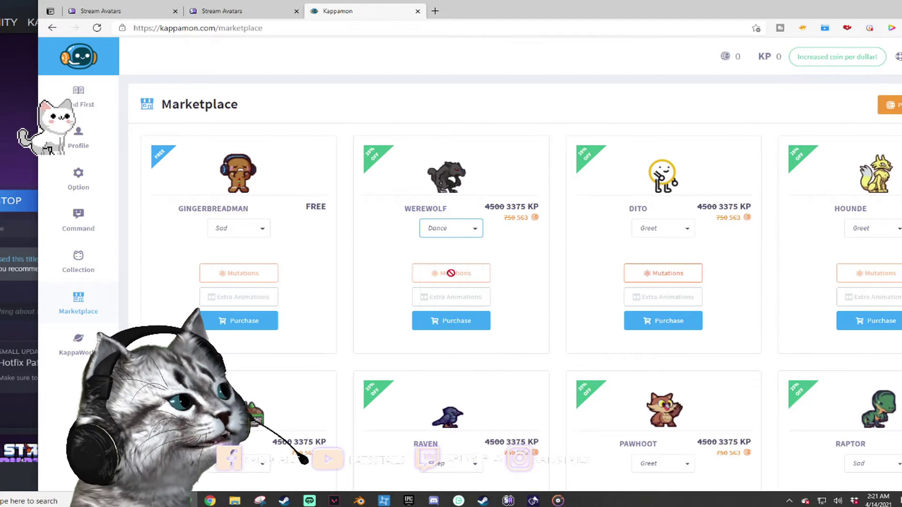
left_click(464, 235)
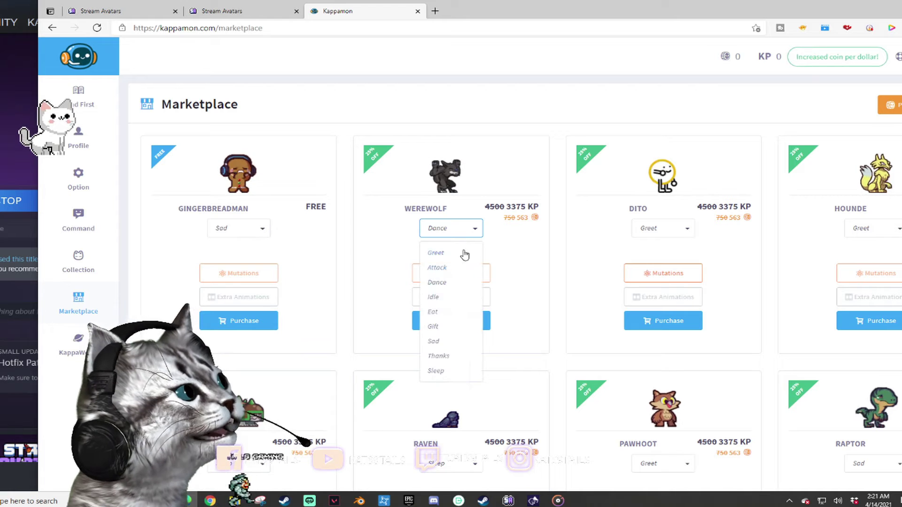
left_click(445, 304)
left_click(469, 234)
left_click(429, 312)
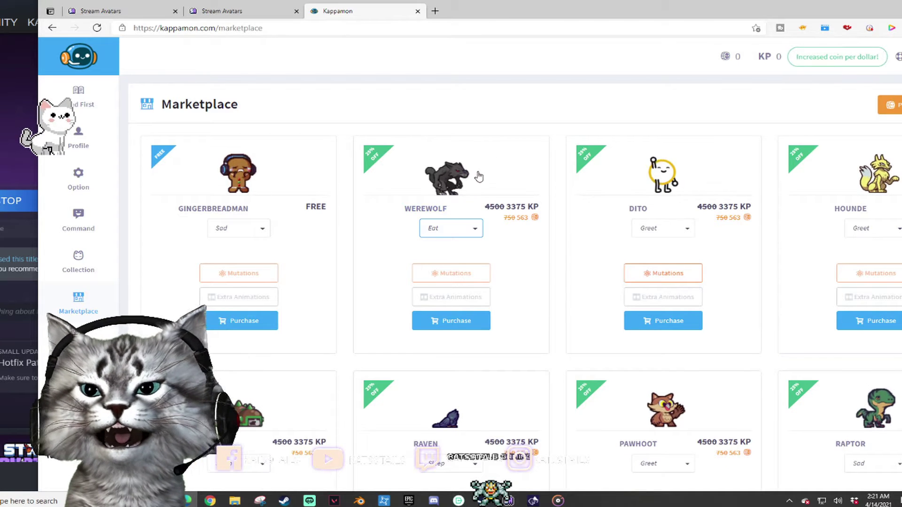
left_click(473, 230)
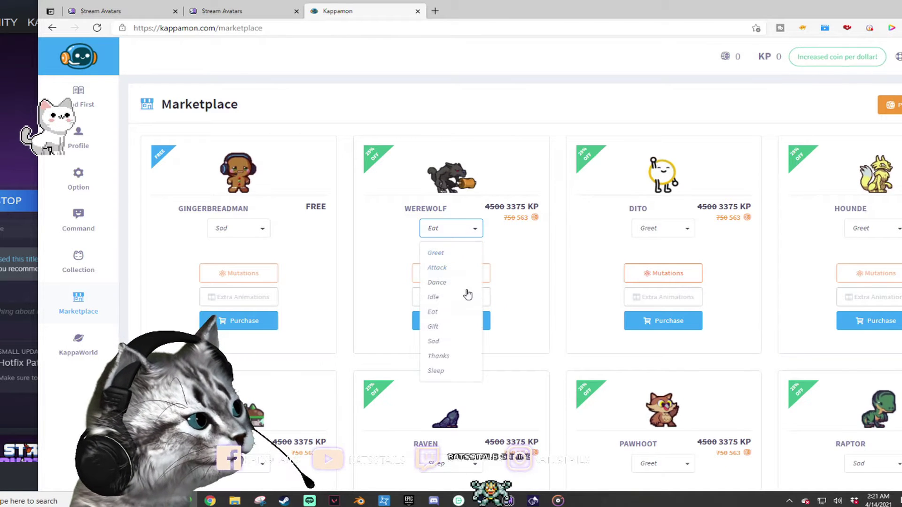
left_click(458, 358)
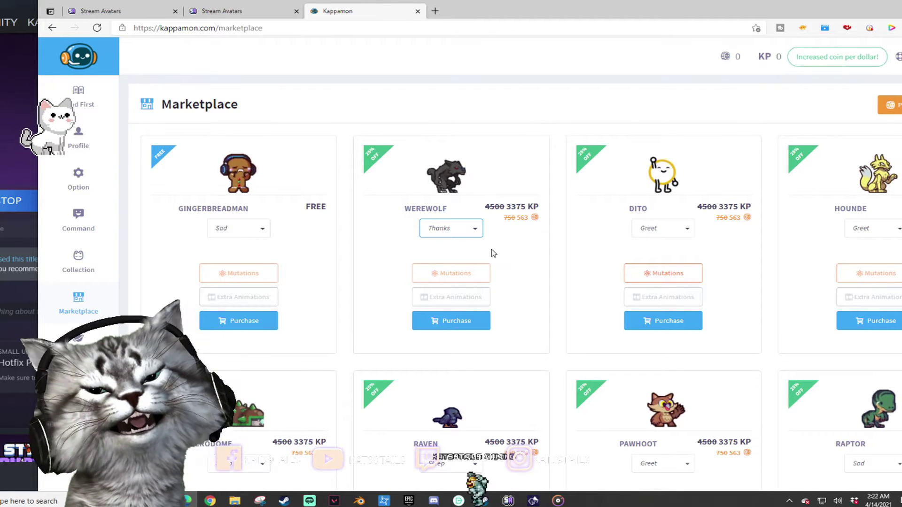
left_click(472, 235)
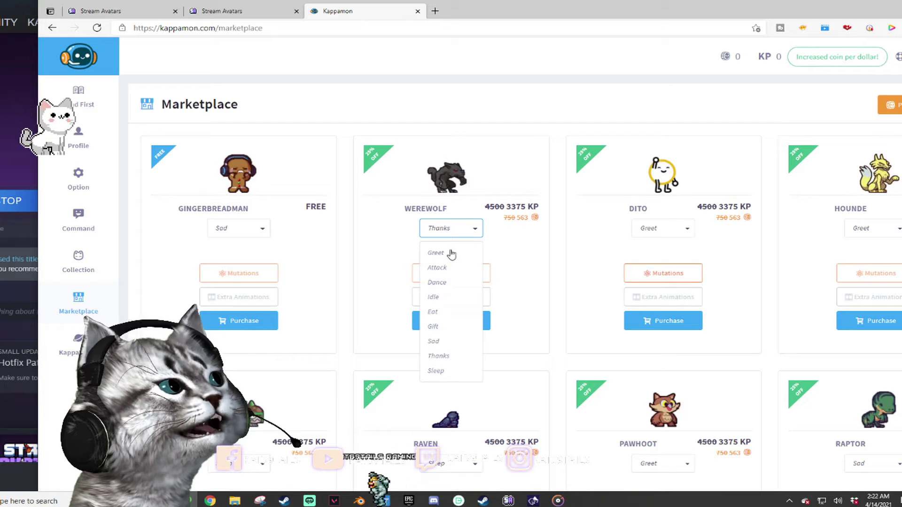
left_click(451, 254)
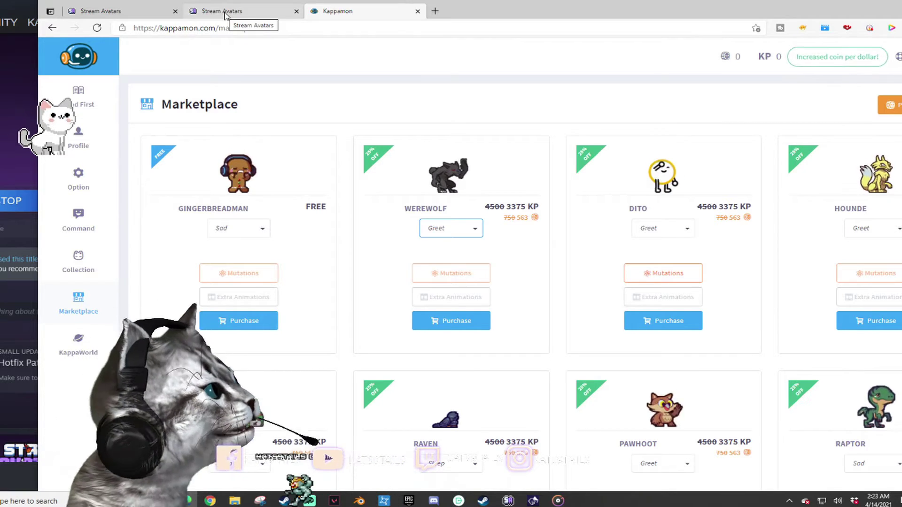
Reposition the browser window so its whole width fits better on screen, and minimise it.
left_click_drag(511, 11, 421, 18)
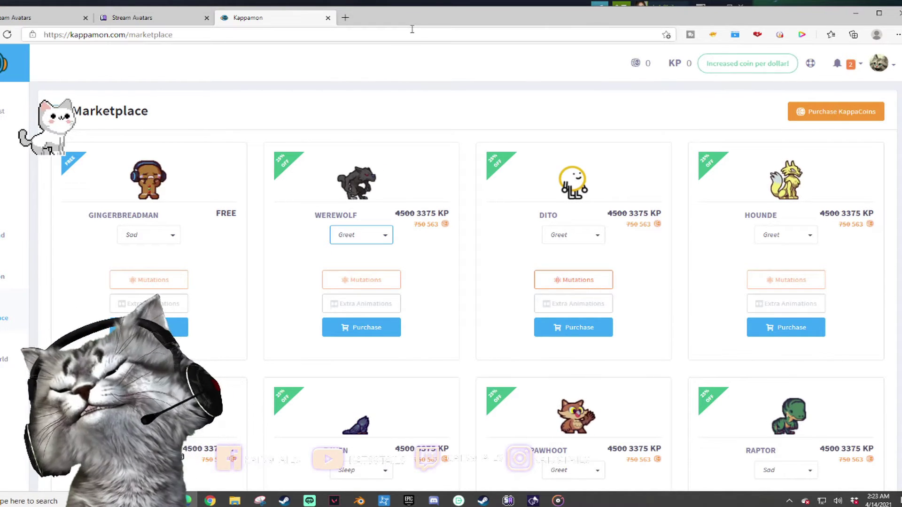
left_click_drag(407, 21, 413, 21)
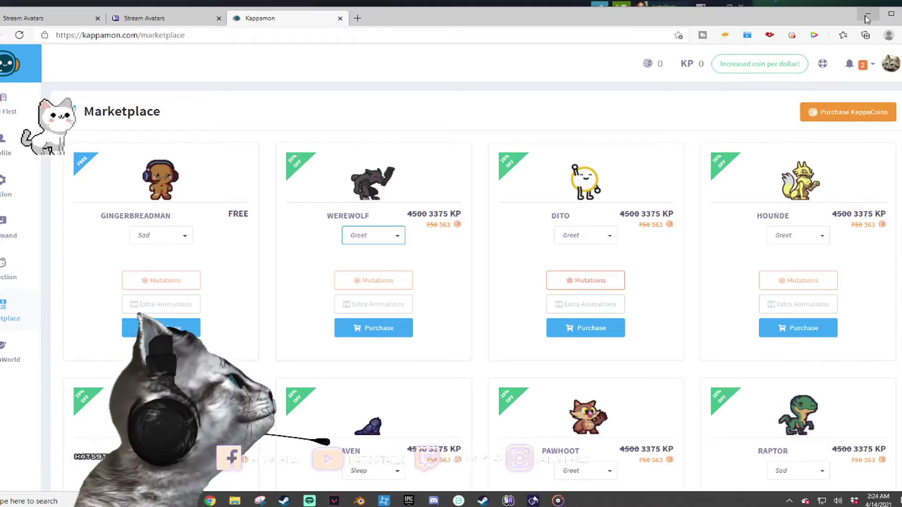
left_click(867, 17)
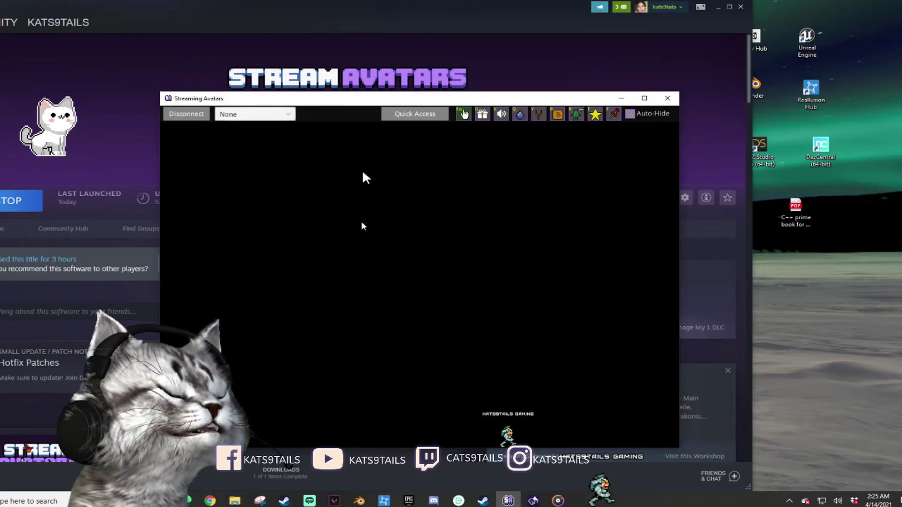
Pick up the avatar in the Stream Avatars scene and toss it around several times.
left_click_drag(660, 484, 413, 183)
left_click_drag(447, 114, 282, 387)
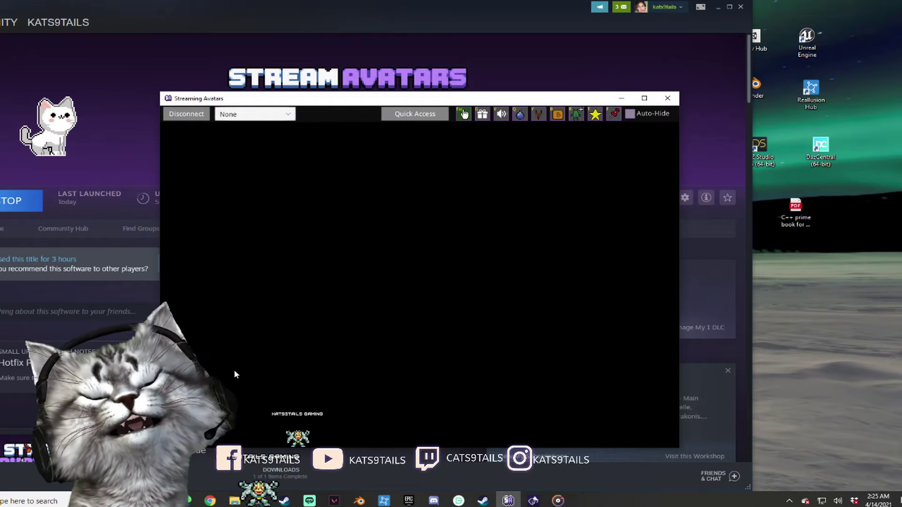
left_click_drag(296, 423, 324, 225)
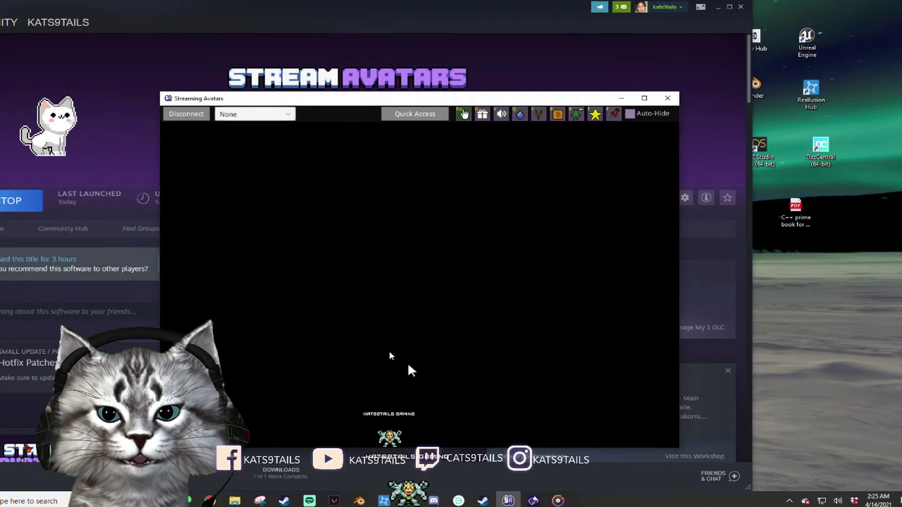
Hide and restore the Streaming Avatars window, move the avatar to the lower-right corner of its scene, and minimise the window.
left_click(623, 99)
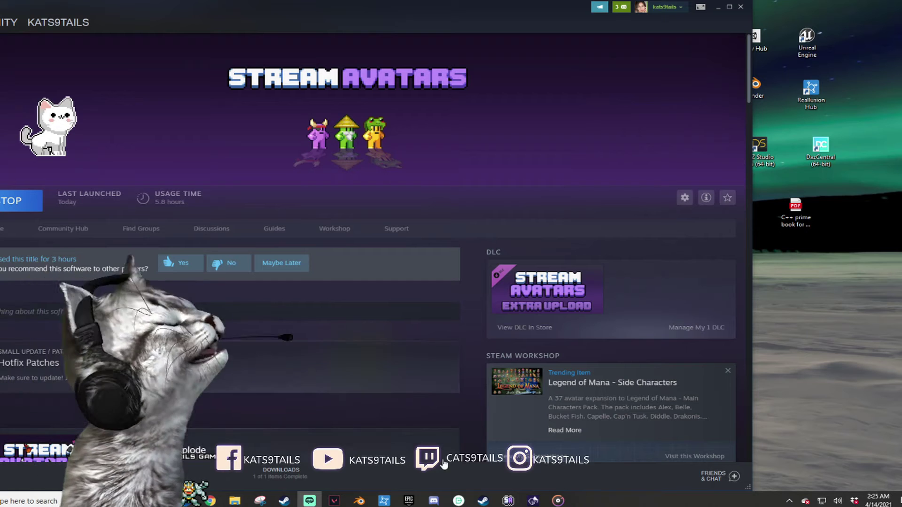
left_click(333, 502)
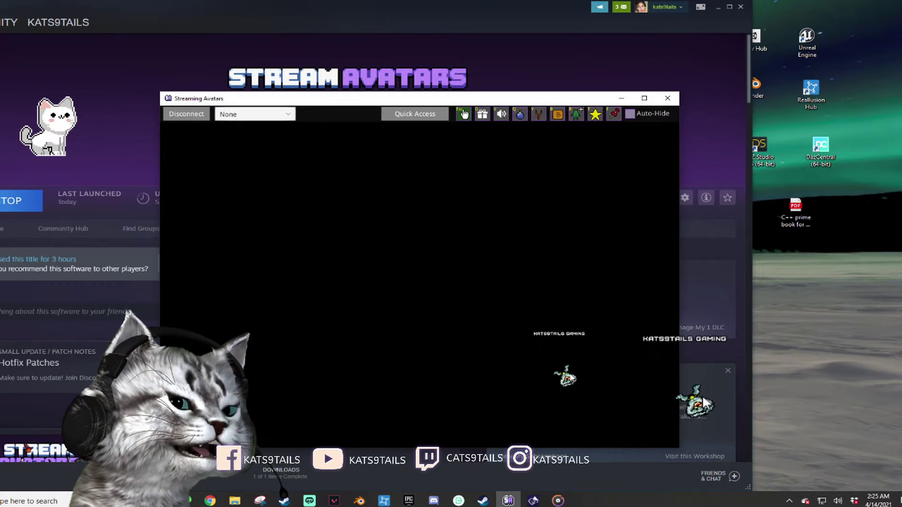
left_click(621, 98)
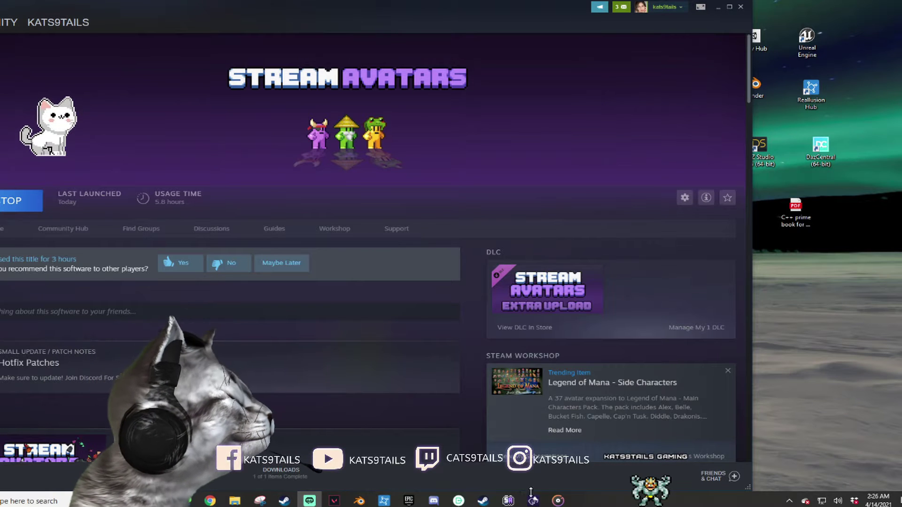
left_click(508, 501)
left_click_drag(565, 428, 669, 437)
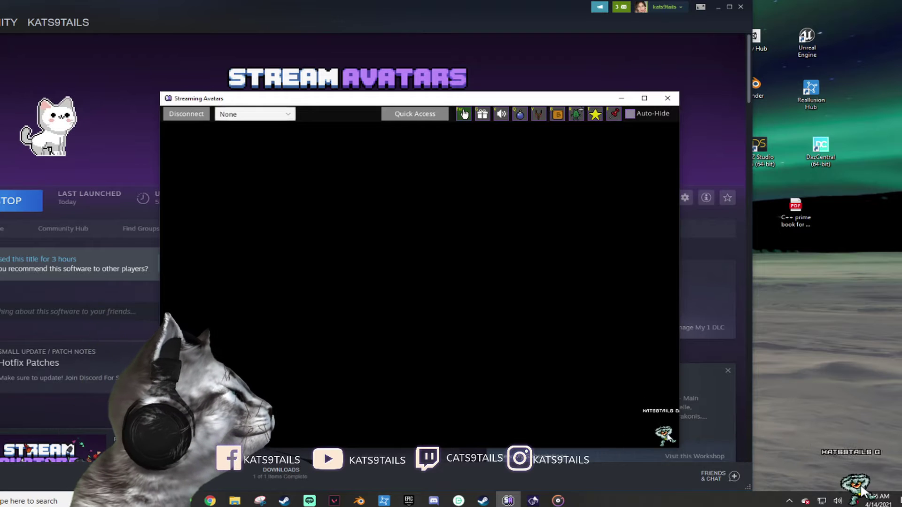
left_click(621, 99)
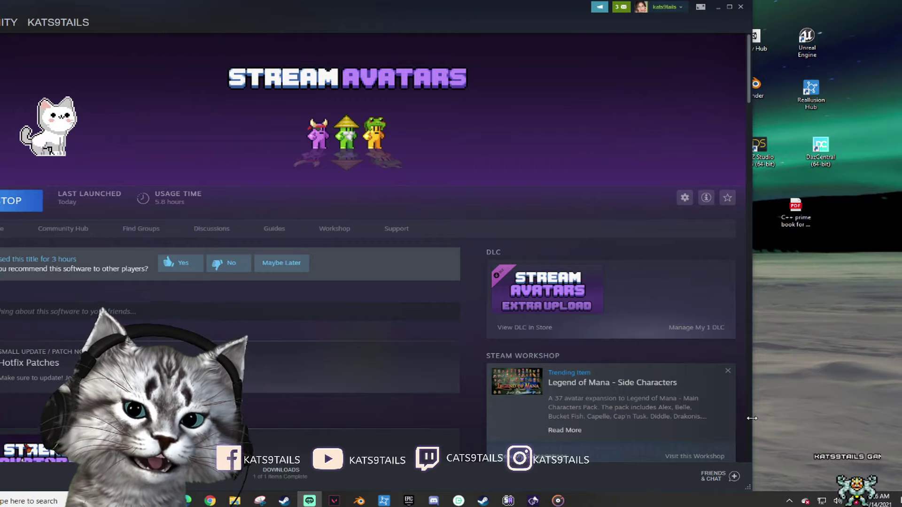
Restore the Streaming Avatars window, drop a row of bombs across the scene with the Drop Bomb tool, and minimise the window.
left_click(507, 501)
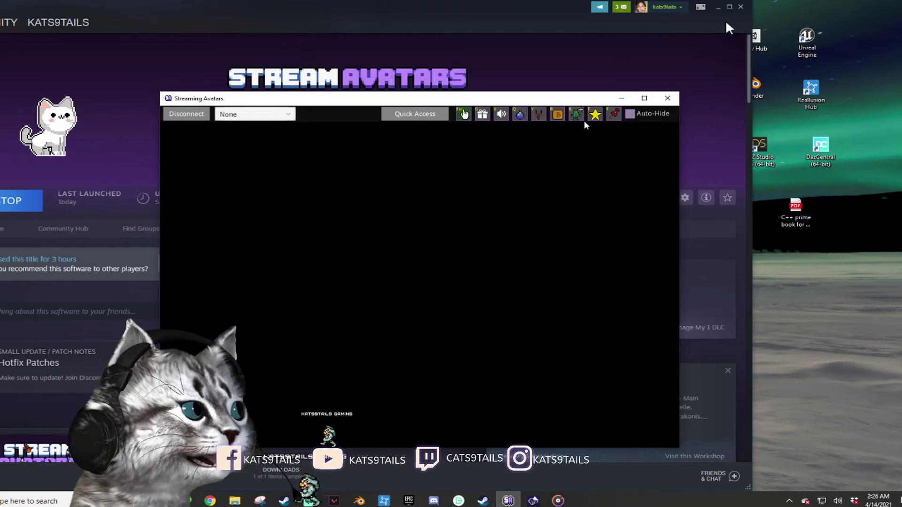
left_click(520, 115)
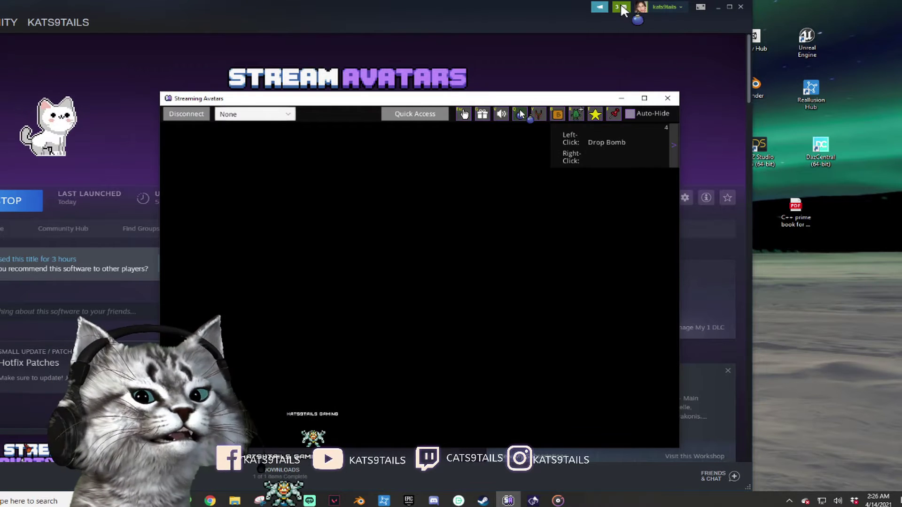
left_click(213, 236)
left_click(302, 146)
left_click(489, 155)
left_click(611, 164)
left_click(717, 183)
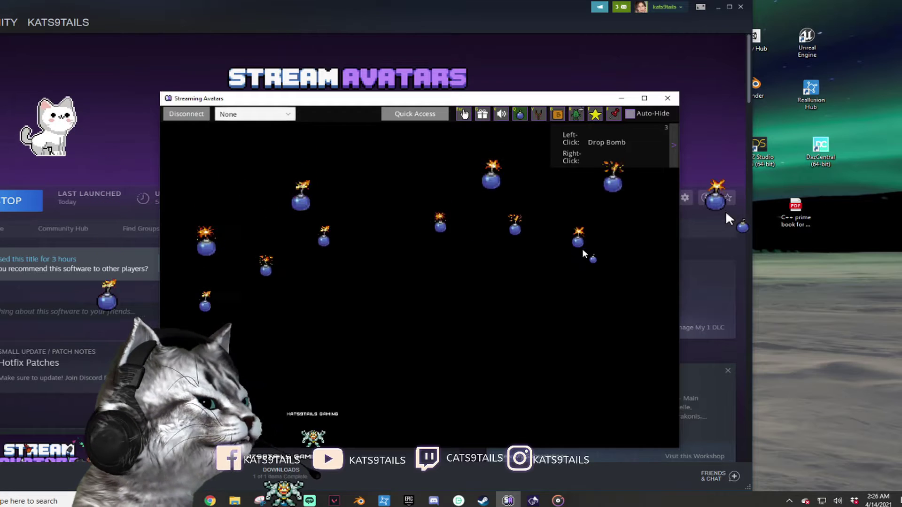
left_click(621, 98)
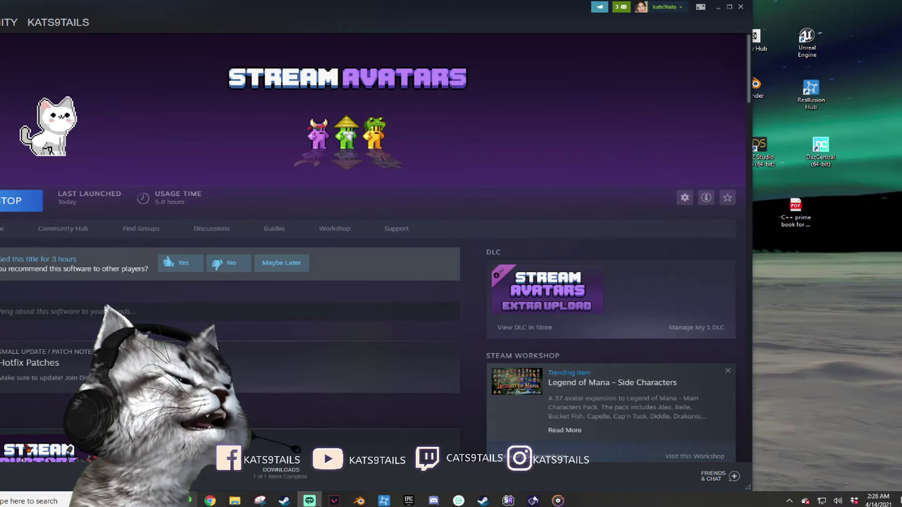
key("alt+Tab")
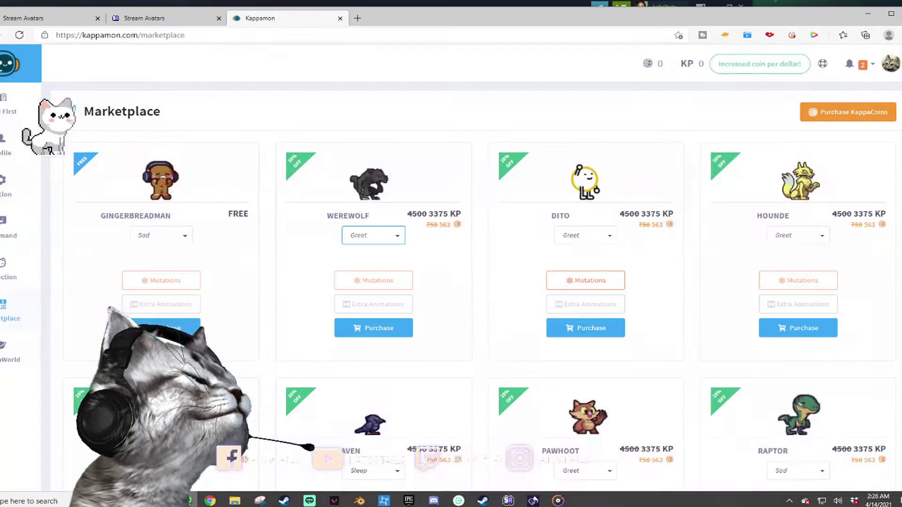
left_click(142, 20)
left_click(60, 23)
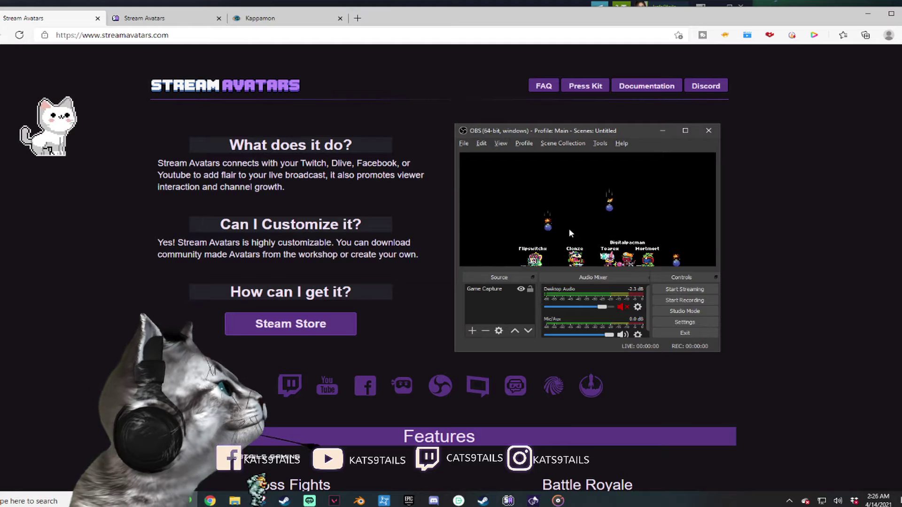
Examine the Stream Avatars home page, covering its Features section from Boss Fights to Workshop, its introduction and the supported platforms.
scroll(514, 233, "down", 5)
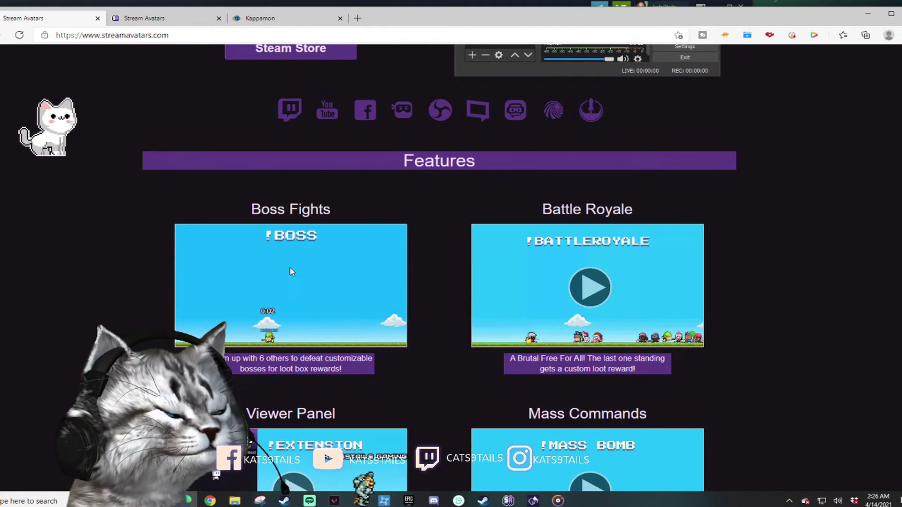
scroll(487, 250, "down", 3)
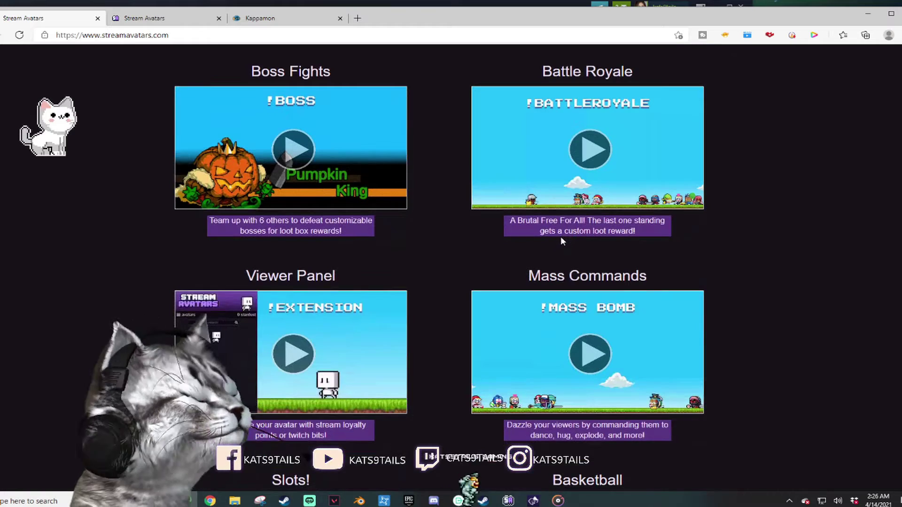
scroll(404, 233, "down", 3)
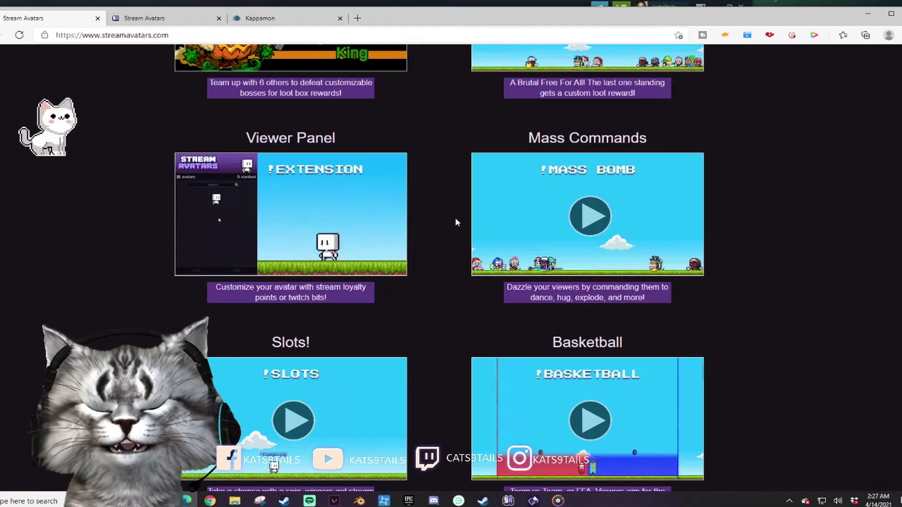
scroll(499, 183, "down", 5)
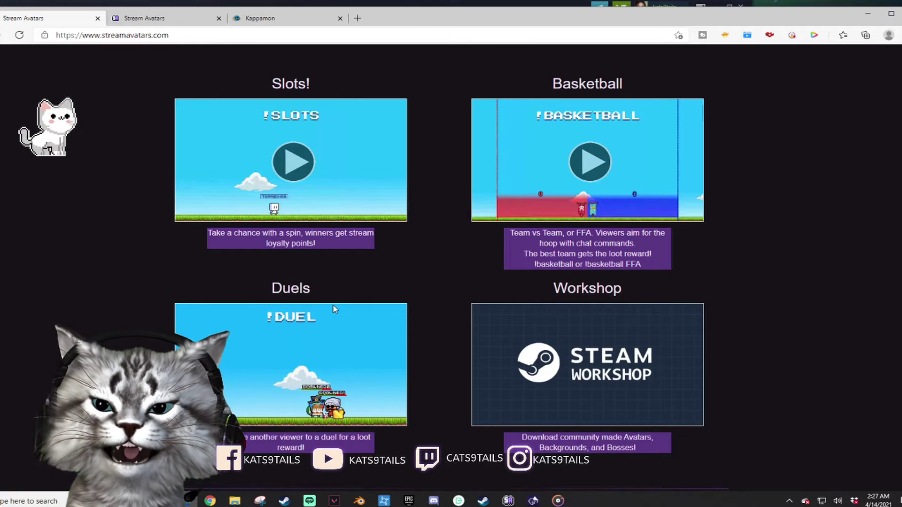
scroll(354, 299, "up", 10)
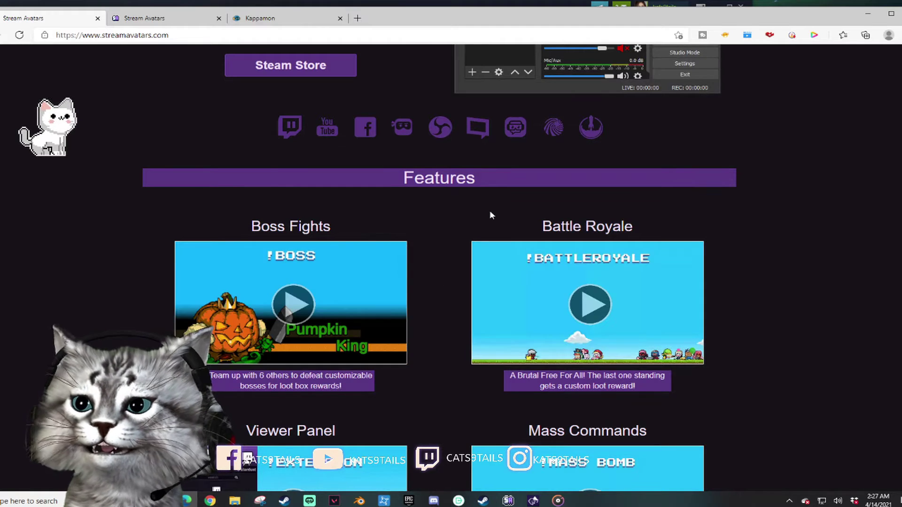
scroll(490, 210, "up", 3)
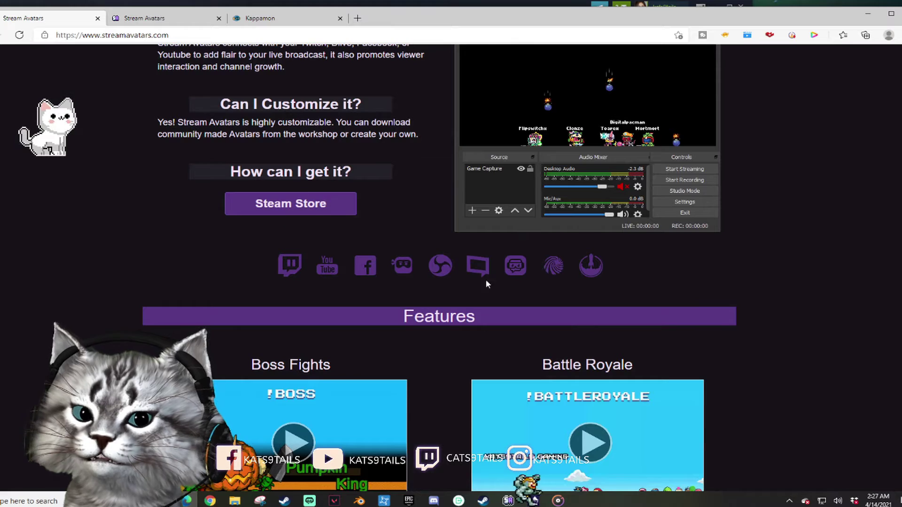
scroll(660, 212, "up", 3)
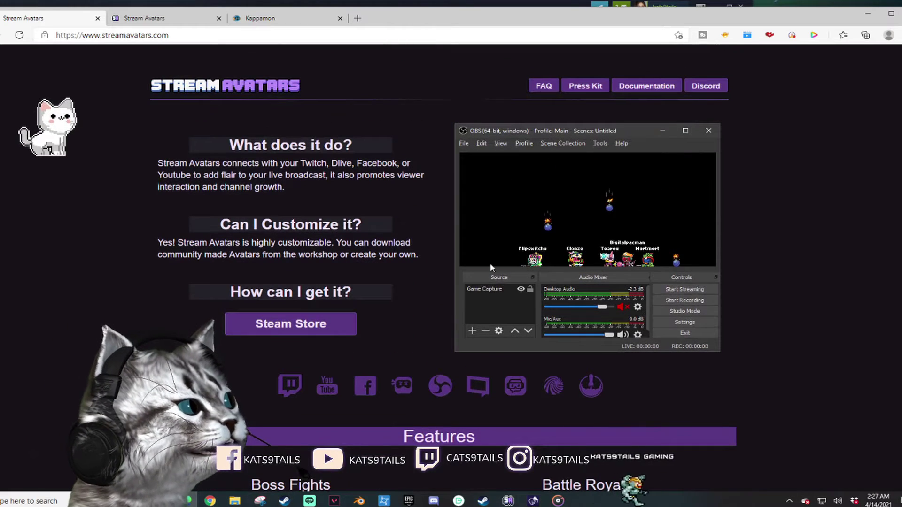
scroll(490, 223, "down", 3)
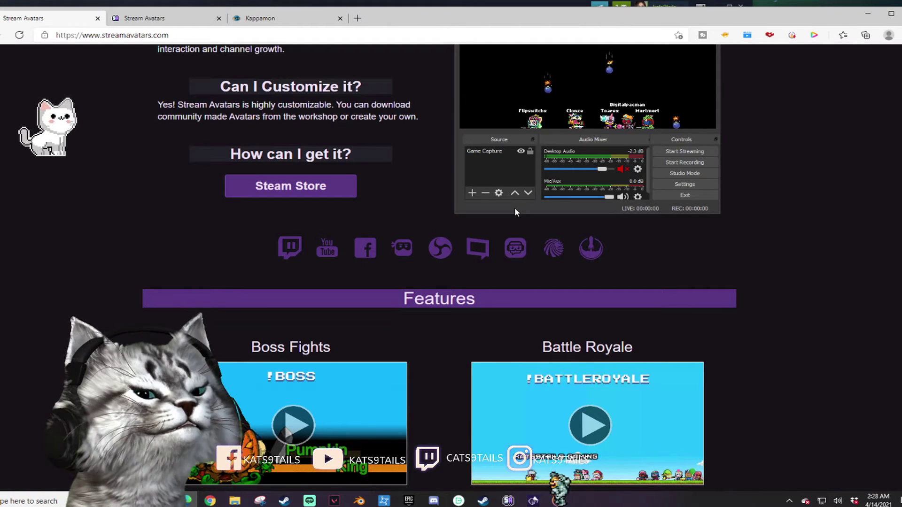
left_click(145, 19)
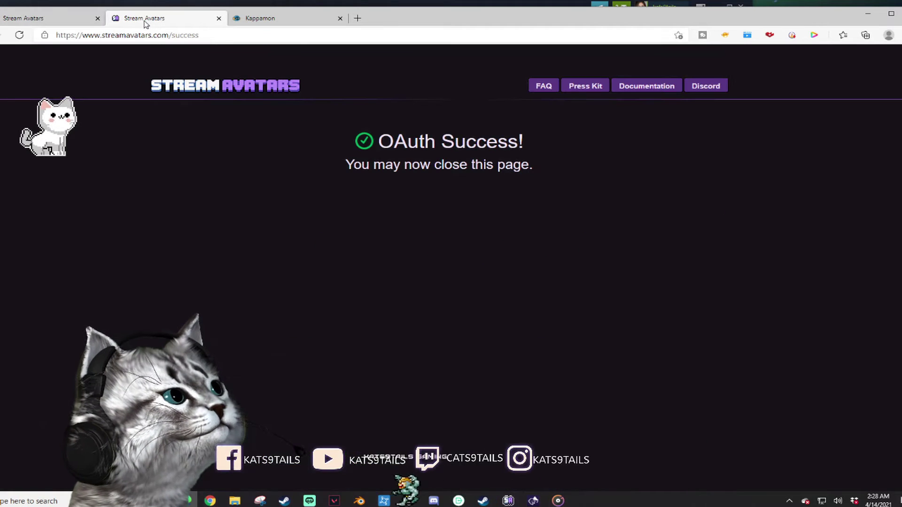
left_click(262, 20)
left_click(26, 17)
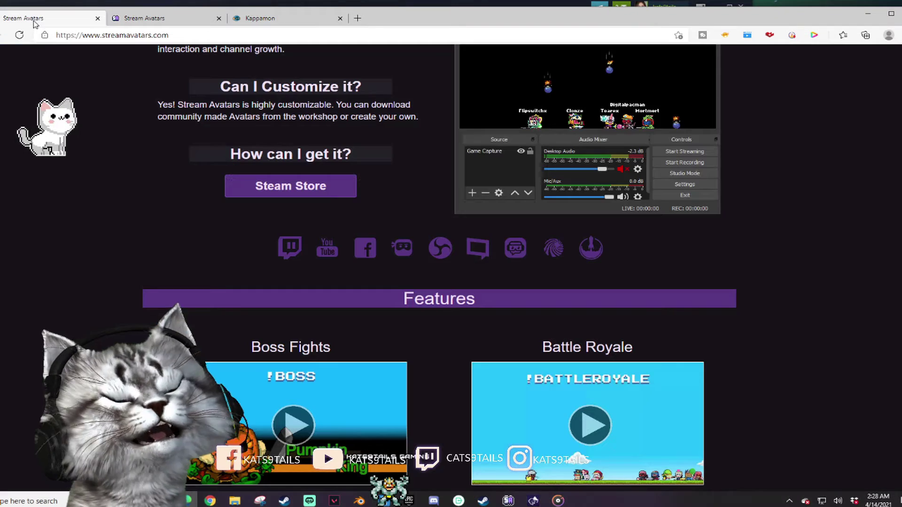
Minimise the browser, restore the Streaming Avatars window, and disconnect it to open the Login Details settings.
left_click(868, 14)
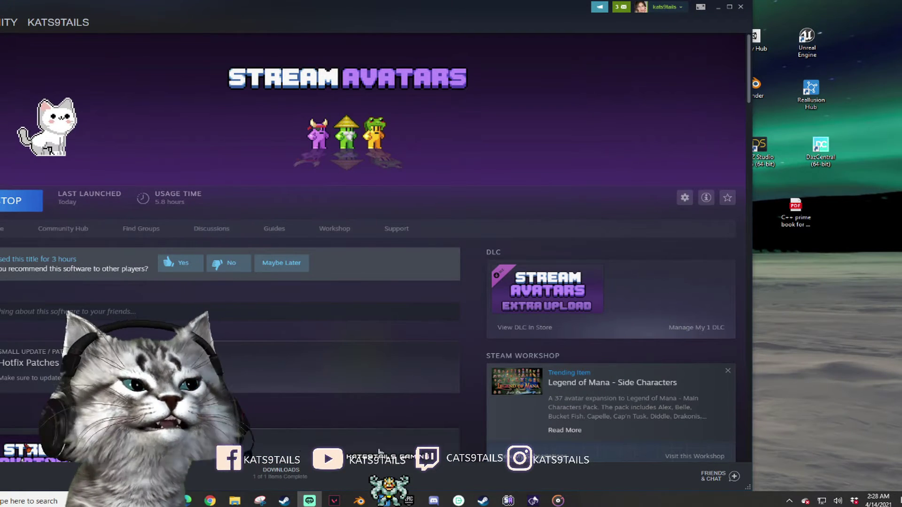
left_click(506, 501)
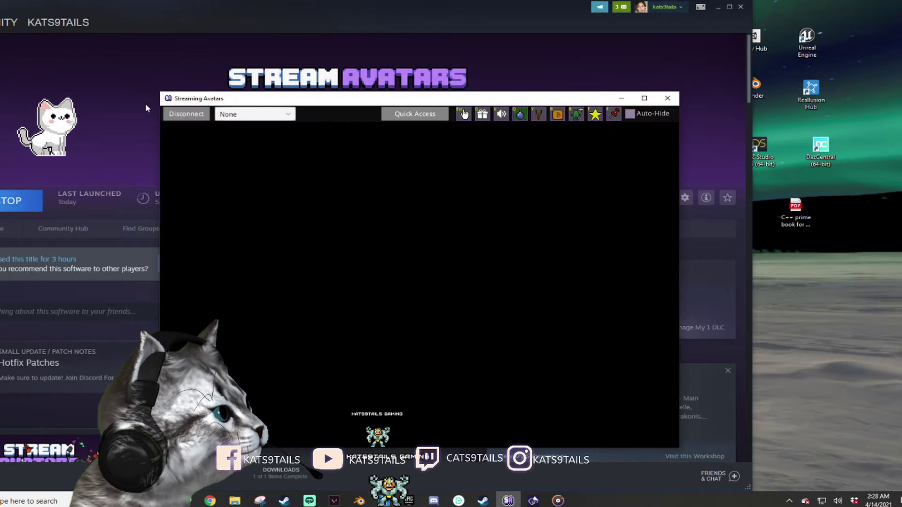
left_click(193, 117)
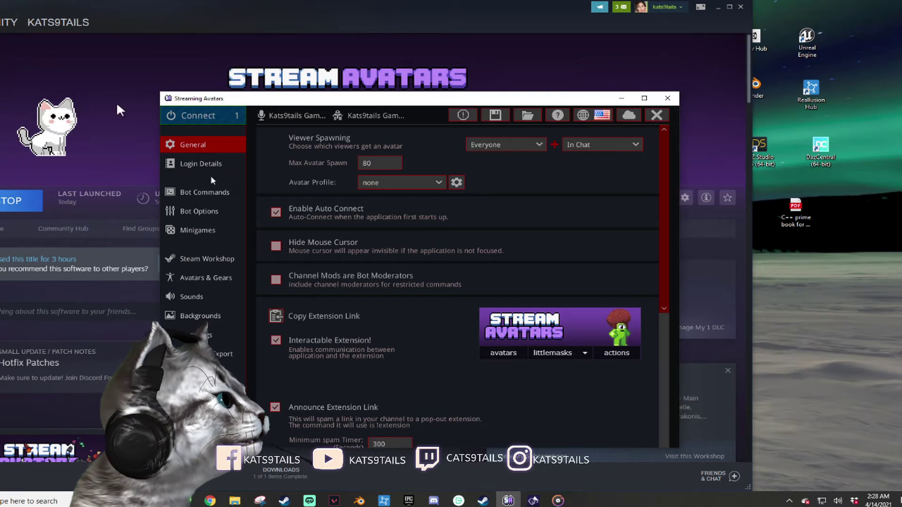
left_click(205, 163)
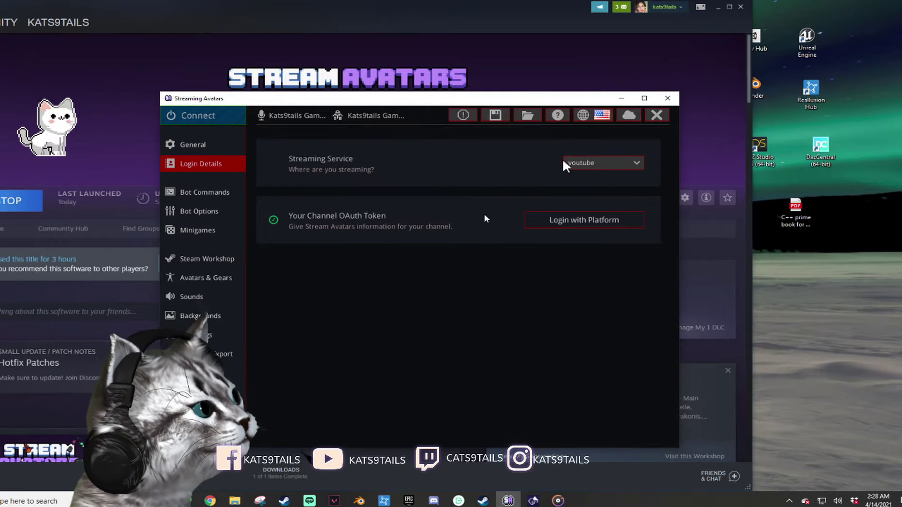
Show the available streaming services, keep youtube selected, then reconnect Stream Avatars and minimise its window.
left_click(601, 165)
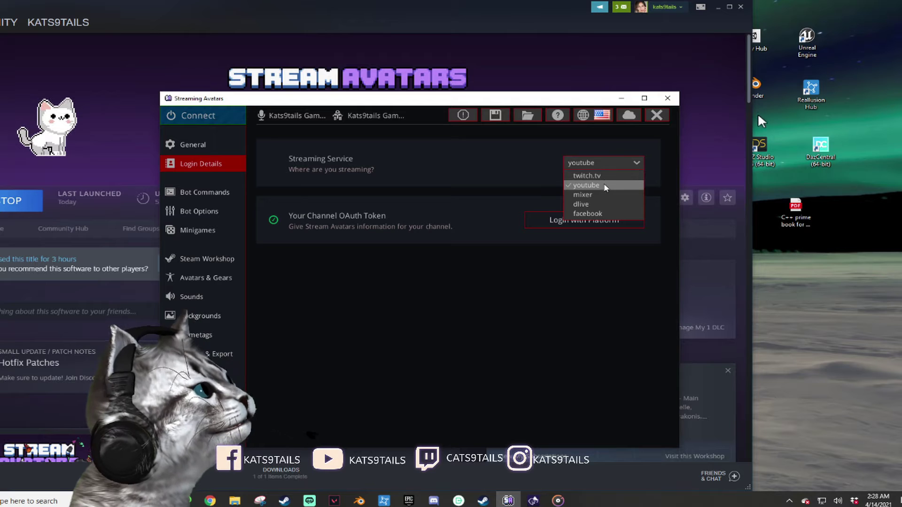
left_click(448, 145)
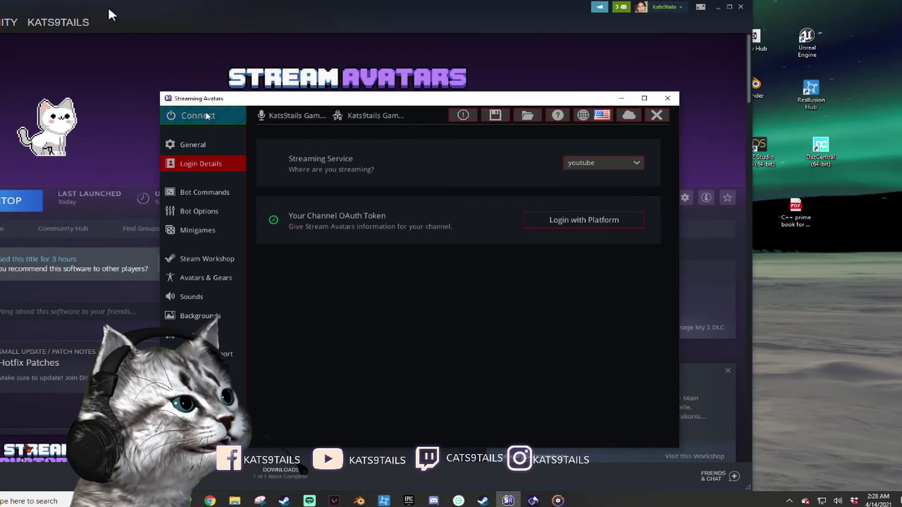
left_click(184, 116)
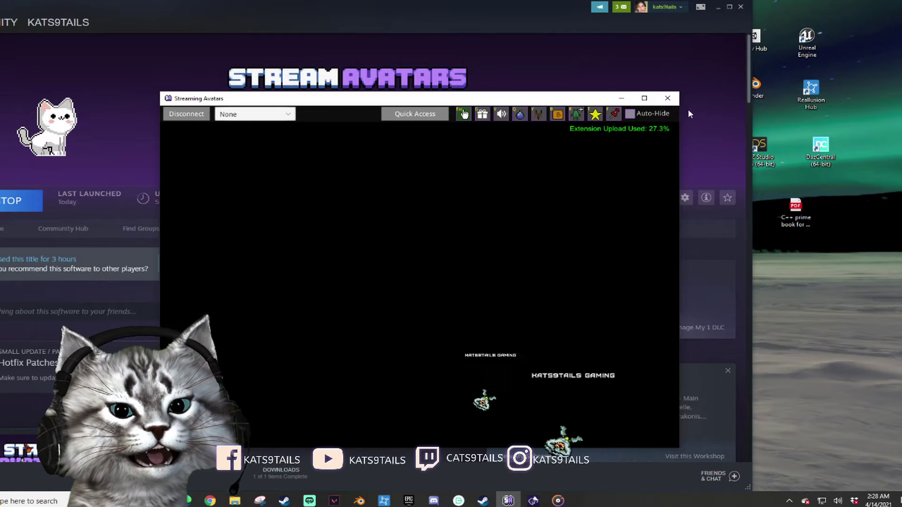
left_click(621, 98)
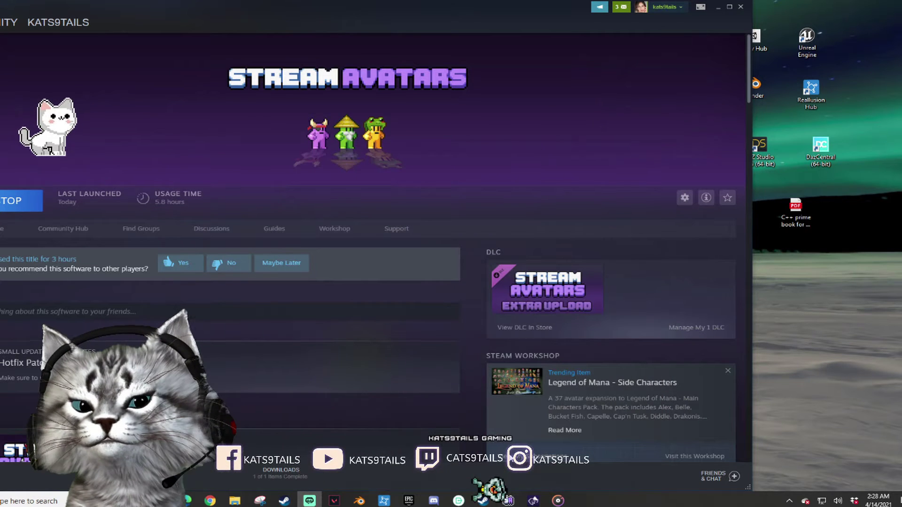
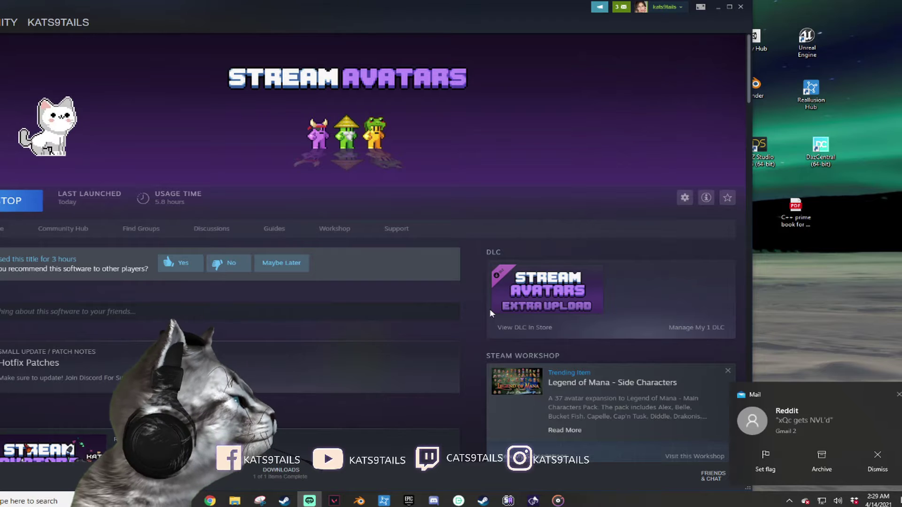
left_click(799, 420)
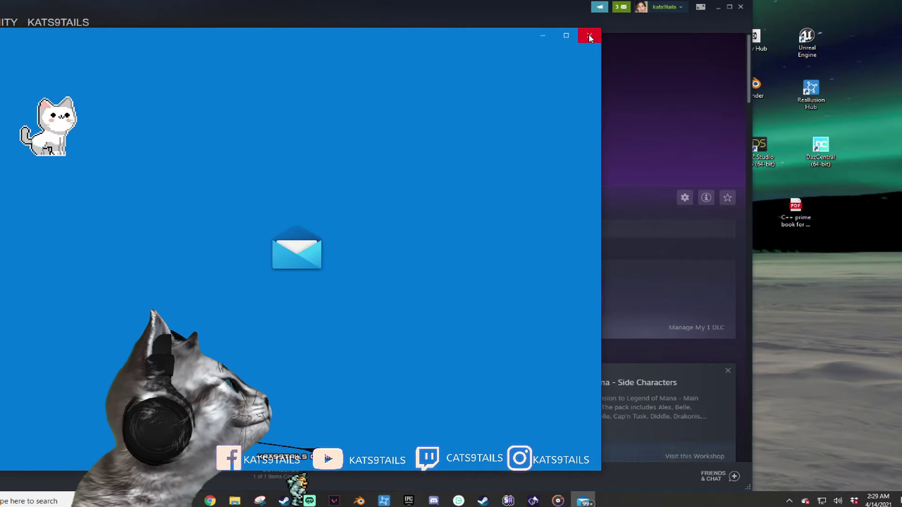
left_click(588, 34)
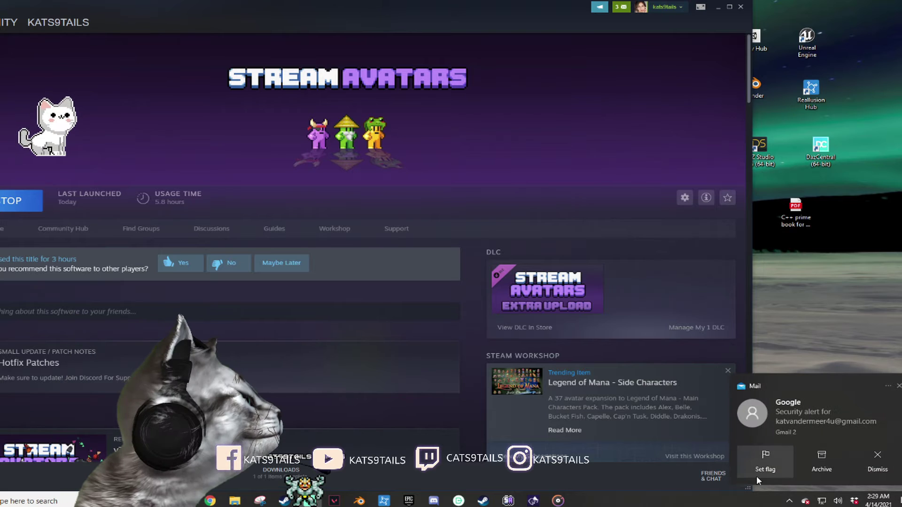
left_click(899, 387)
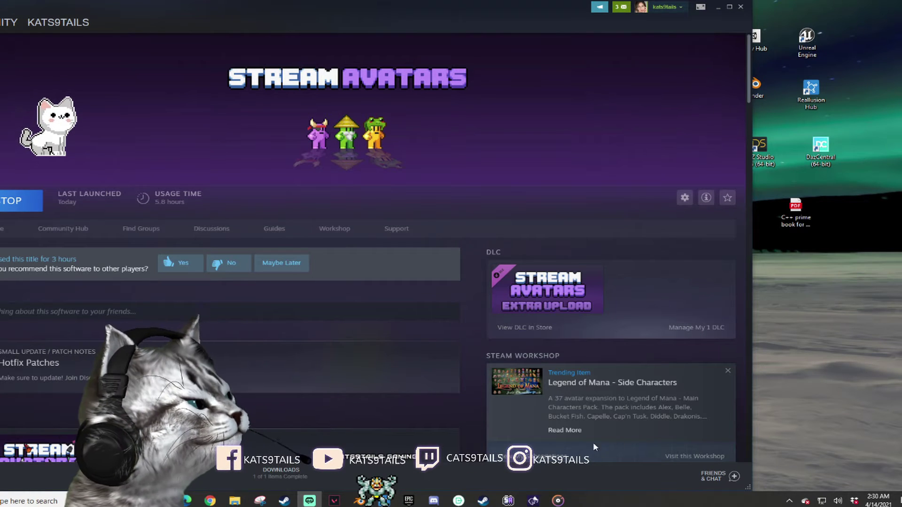
Restore the Streaming Avatars window, disconnect it, and browse the downloadable avatar packs in its Steam Workshop section.
left_click(508, 501)
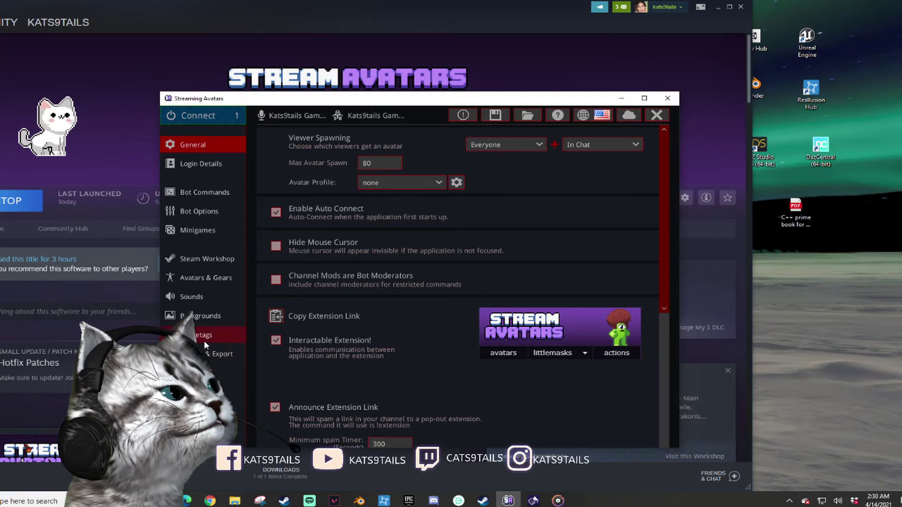
left_click(211, 259)
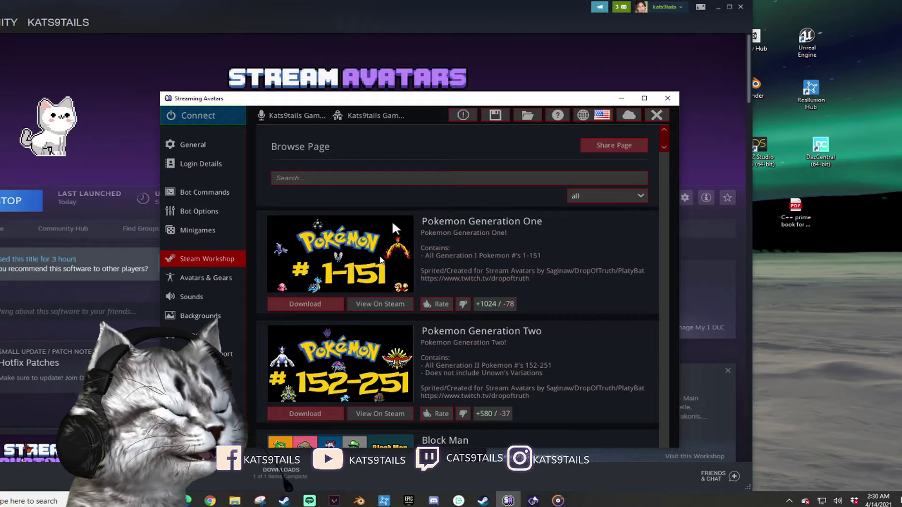
scroll(399, 225, "down", 2)
scroll(406, 230, "down", 14)
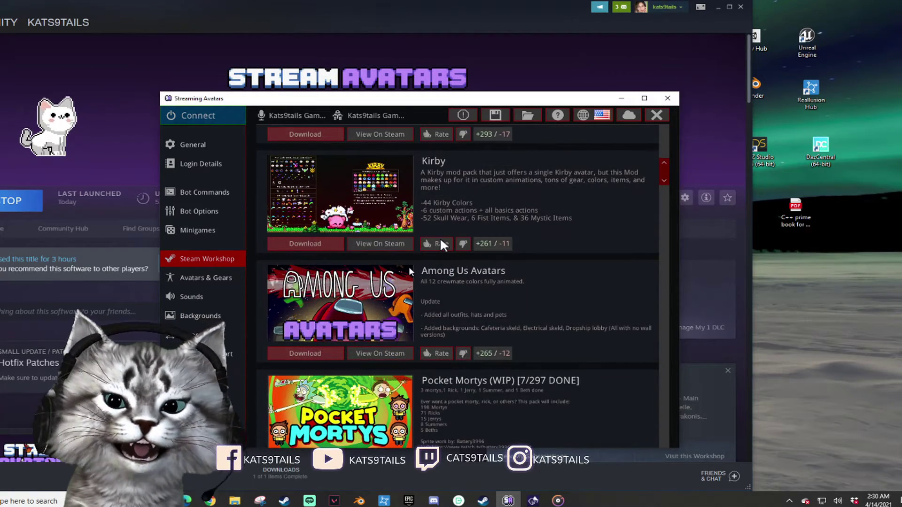
scroll(440, 239, "down", 13)
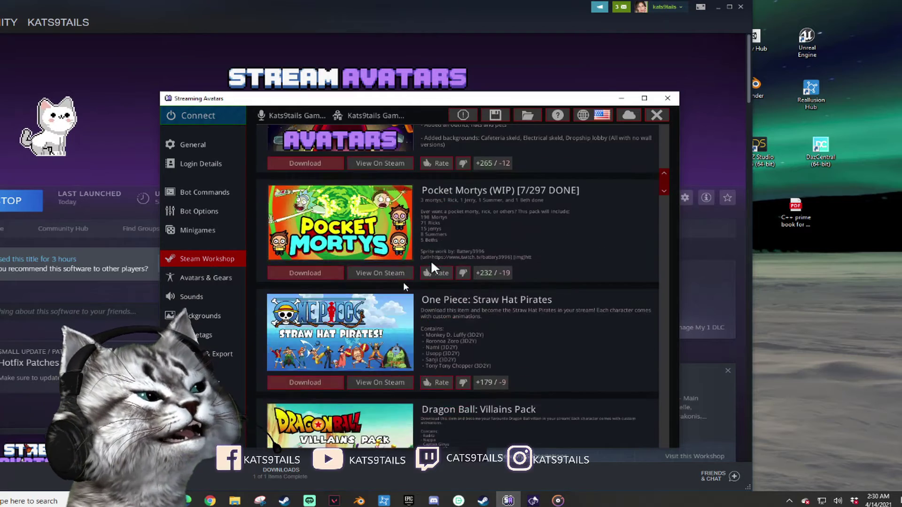
scroll(402, 233, "up", 4)
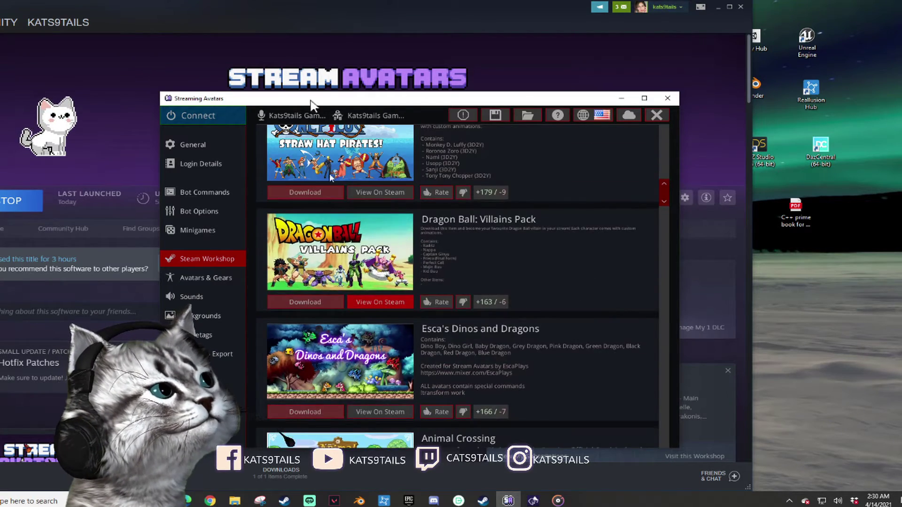
scroll(332, 301, "down", 6)
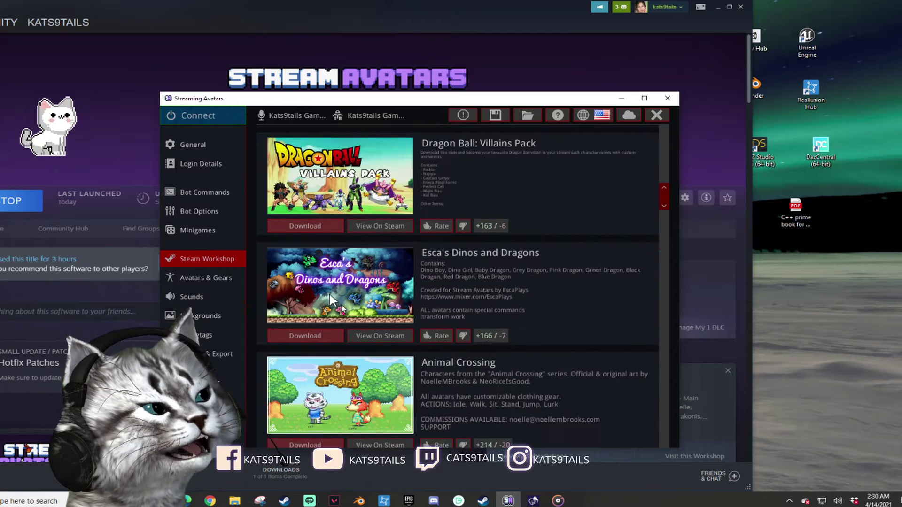
scroll(330, 296, "down", 3)
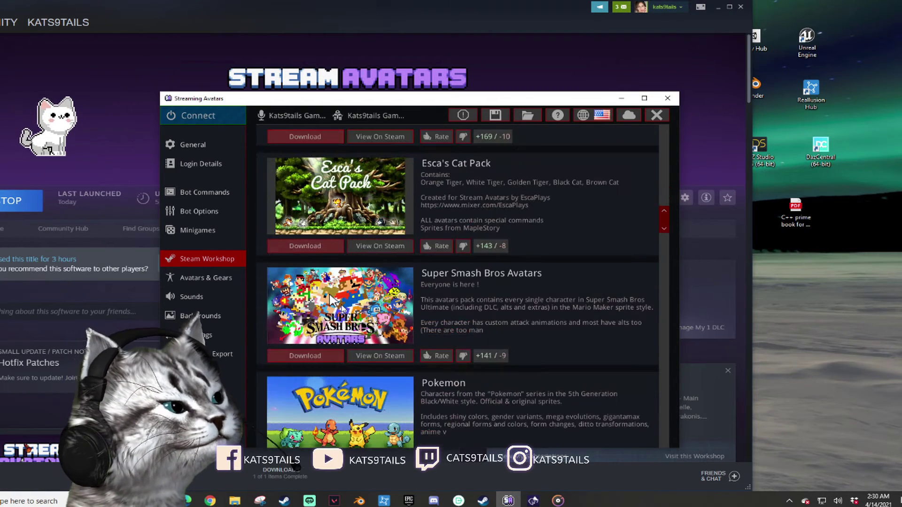
scroll(330, 299, "up", 3)
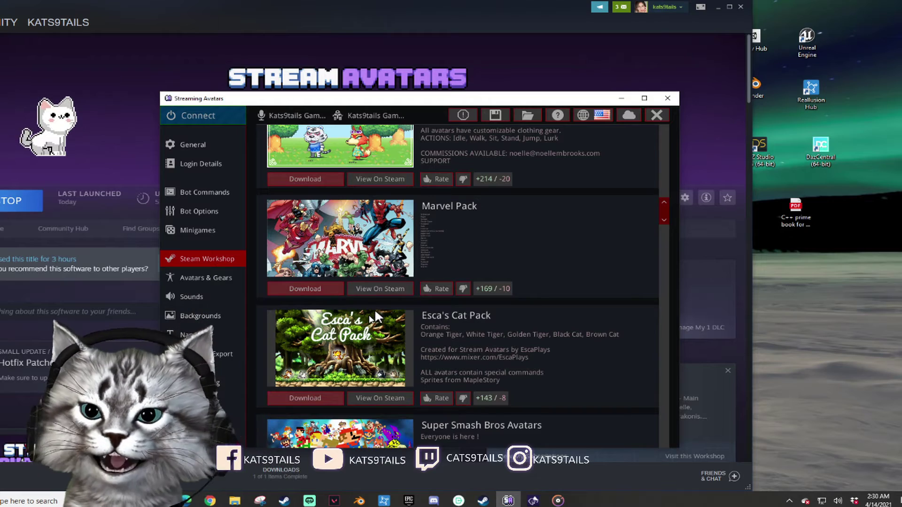
scroll(374, 308, "down", 3)
scroll(374, 318, "down", 7)
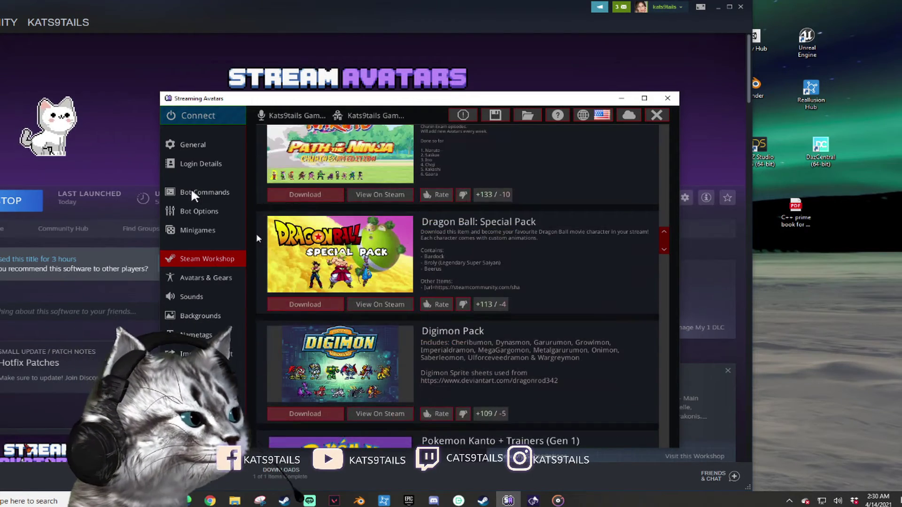
Reconnect Stream Avatars and spawn several test avatars across the scene with the Spawn Avatar tool.
left_click(184, 120)
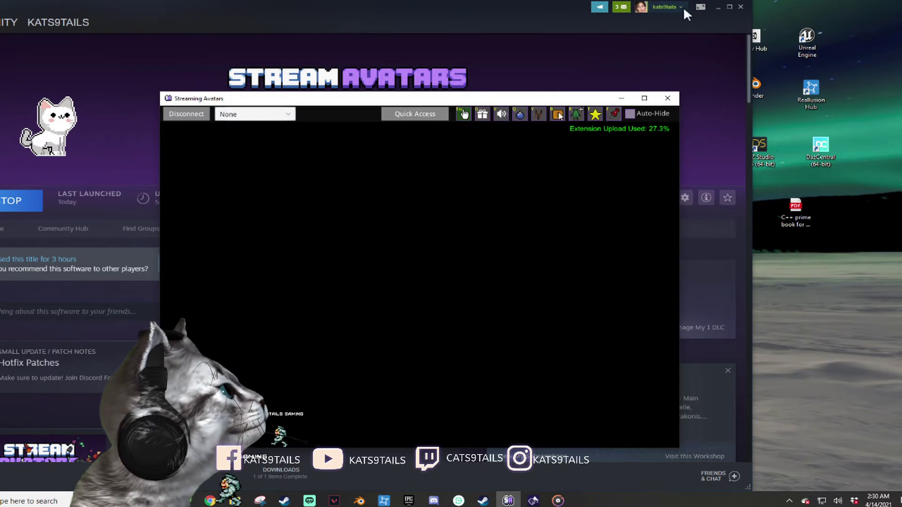
left_click(252, 259)
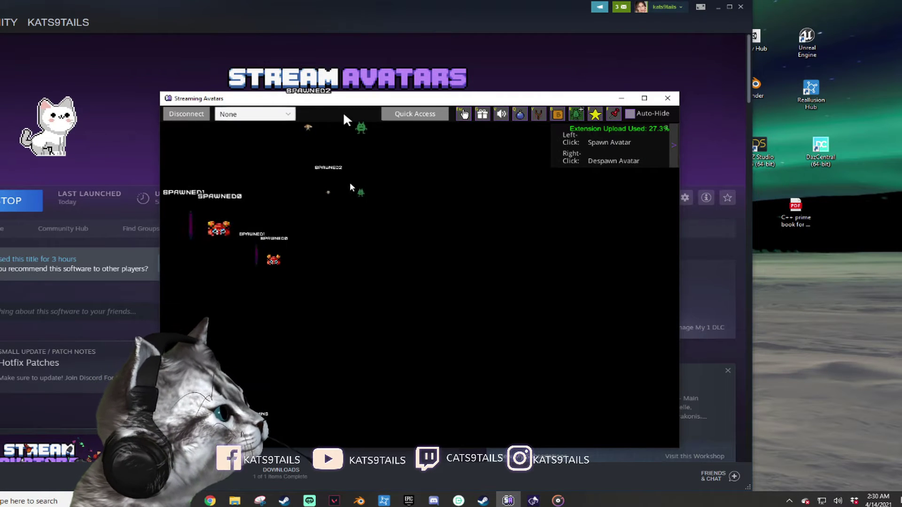
left_click(329, 220)
left_click(434, 235)
left_click(470, 239)
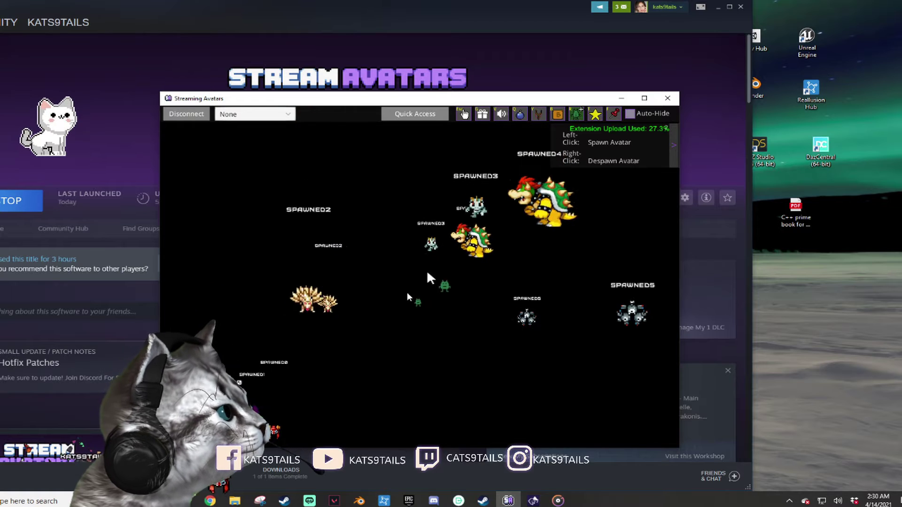
left_click(165, 225)
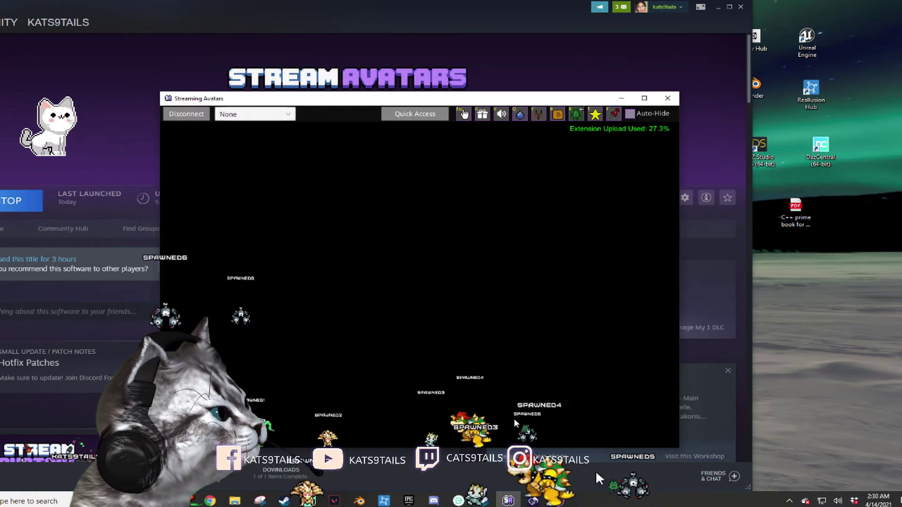
Fill the scene with many more test avatars using the Spawn Avatar tool, and minimise the Streaming Avatars window.
left_click(446, 221)
left_click(568, 207)
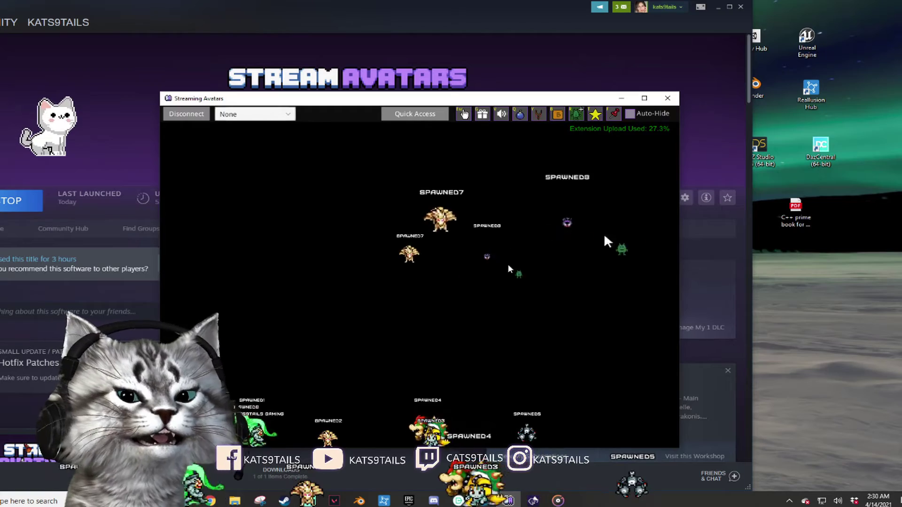
left_click(628, 221)
left_click(668, 272)
left_click(490, 320)
left_click(314, 208)
left_click(287, 155)
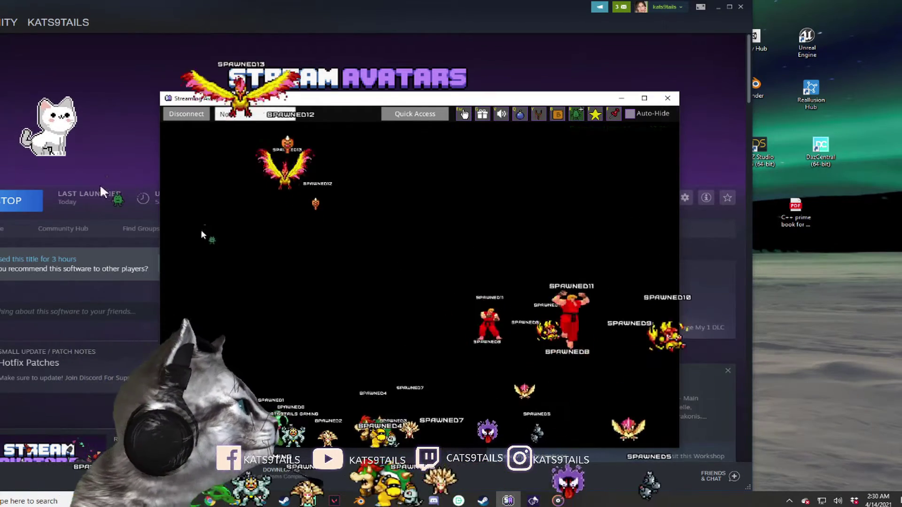
left_click(202, 228)
left_click(460, 221)
left_click(521, 202)
left_click(587, 156)
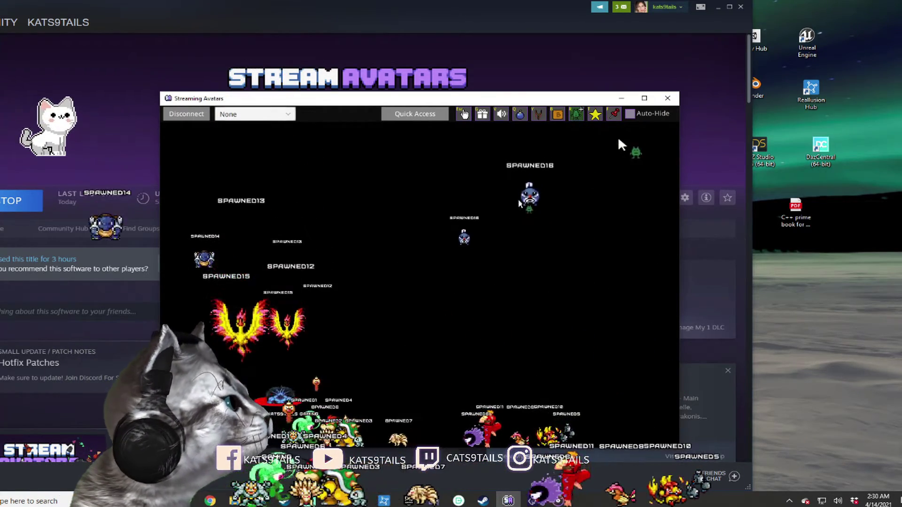
left_click(615, 263)
left_click(449, 172)
left_click(193, 138)
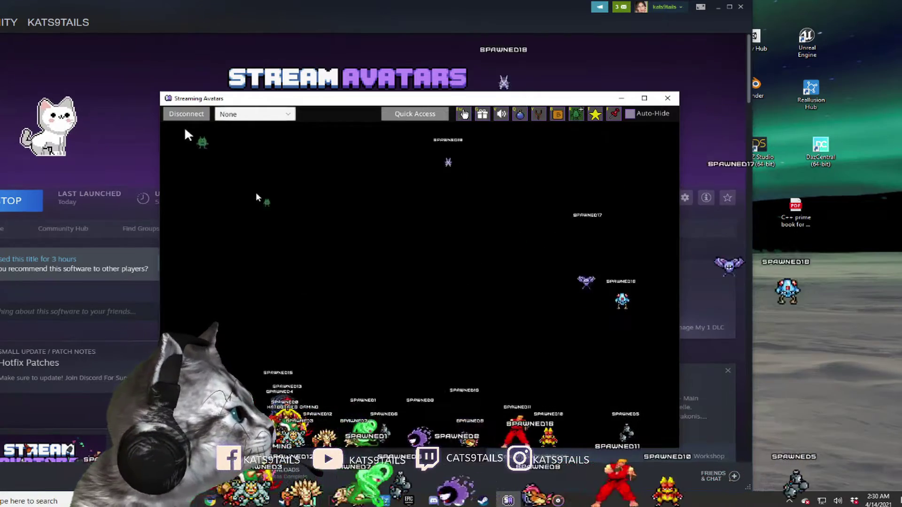
left_click(249, 195)
left_click(357, 221)
left_click(373, 204)
left_click(369, 221)
left_click(376, 228)
left_click(428, 230)
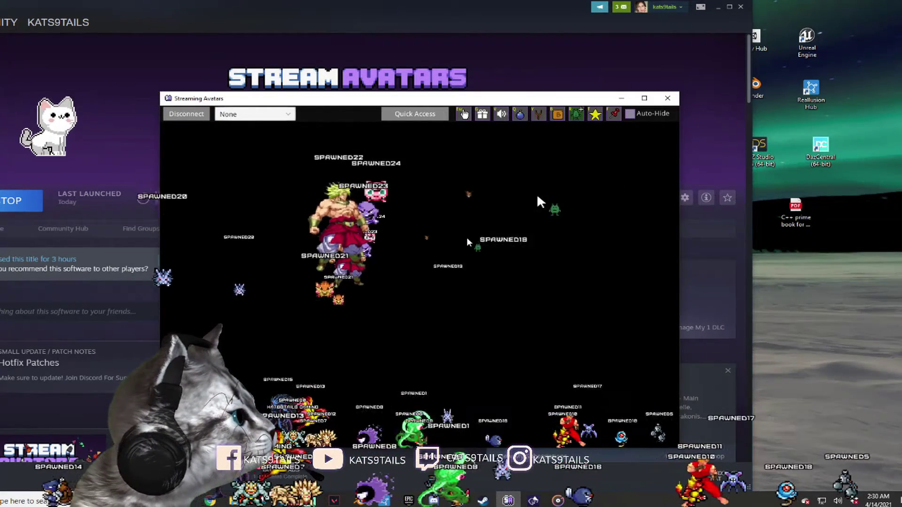
left_click(470, 238)
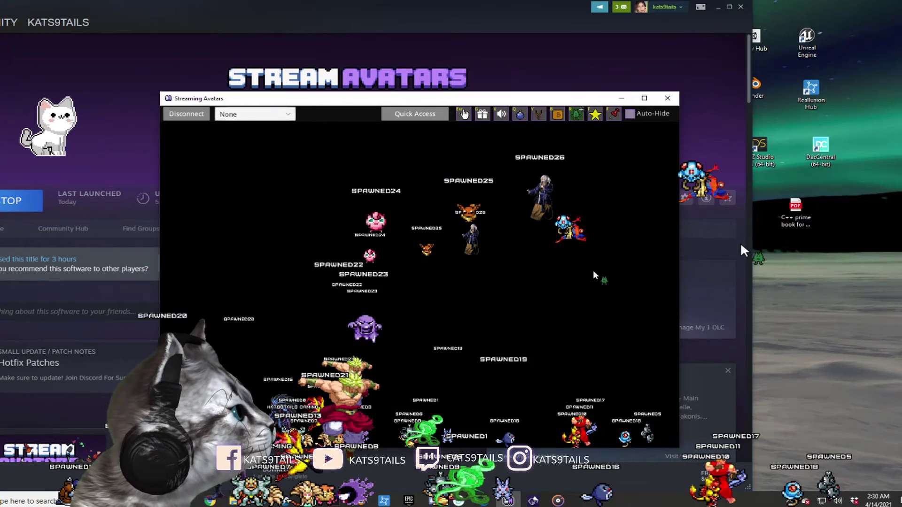
left_click(593, 270)
left_click(593, 270)
left_click(594, 269)
left_click(517, 305)
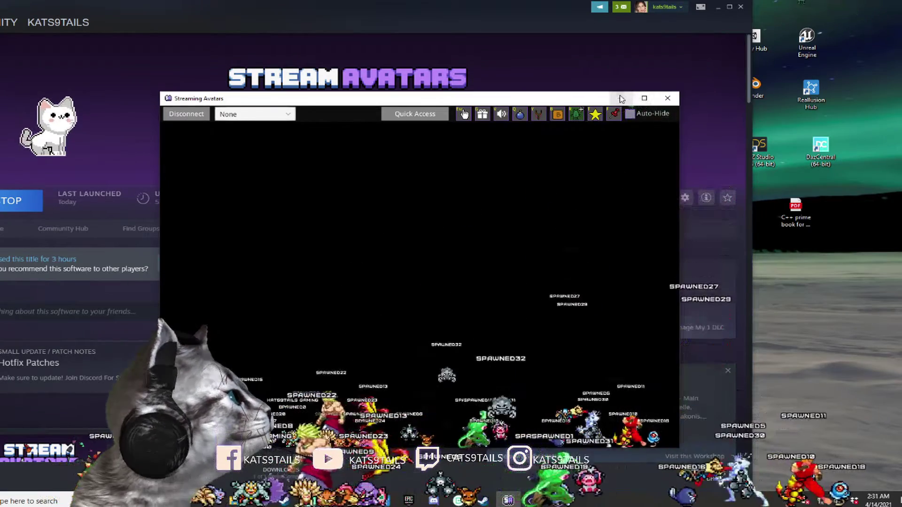
left_click(621, 99)
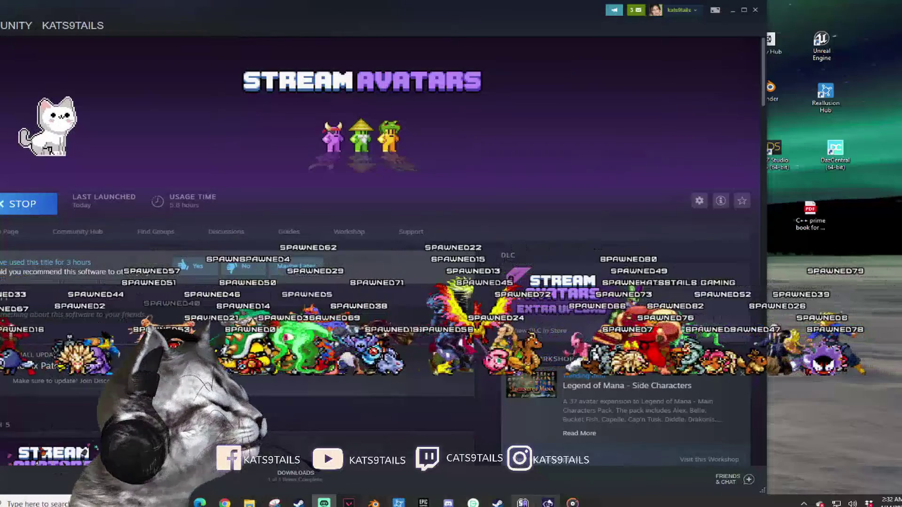
Restore the Streaming Avatars window, disconnect it, and show the Spawning Defaults settings.
left_click(522, 503)
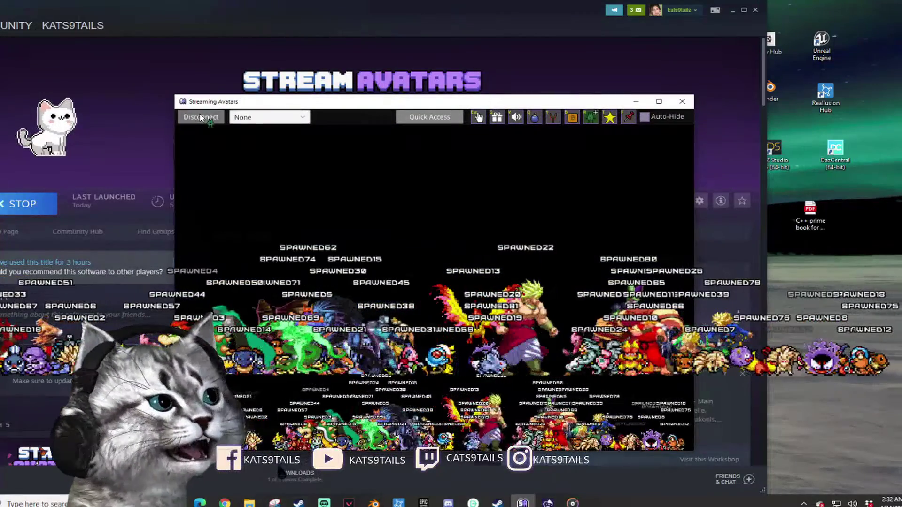
left_click(201, 117)
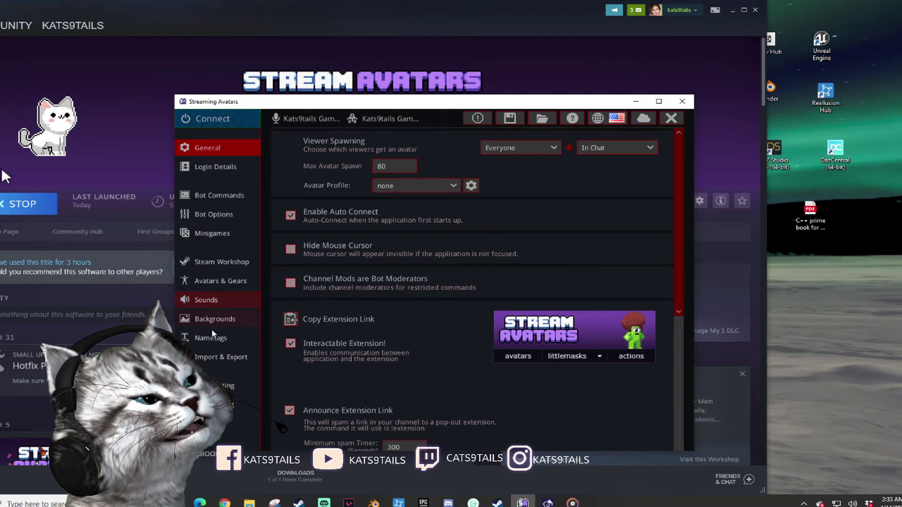
left_click(249, 404)
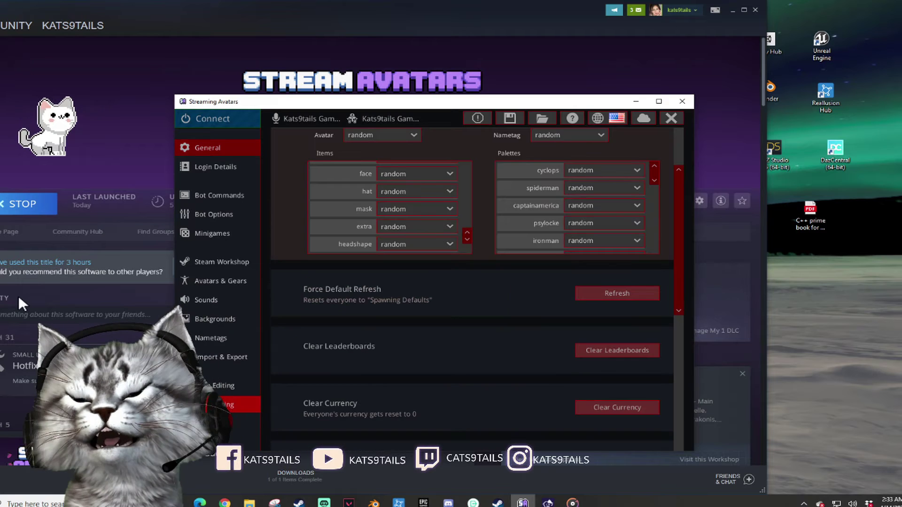
scroll(371, 193, "up", 2)
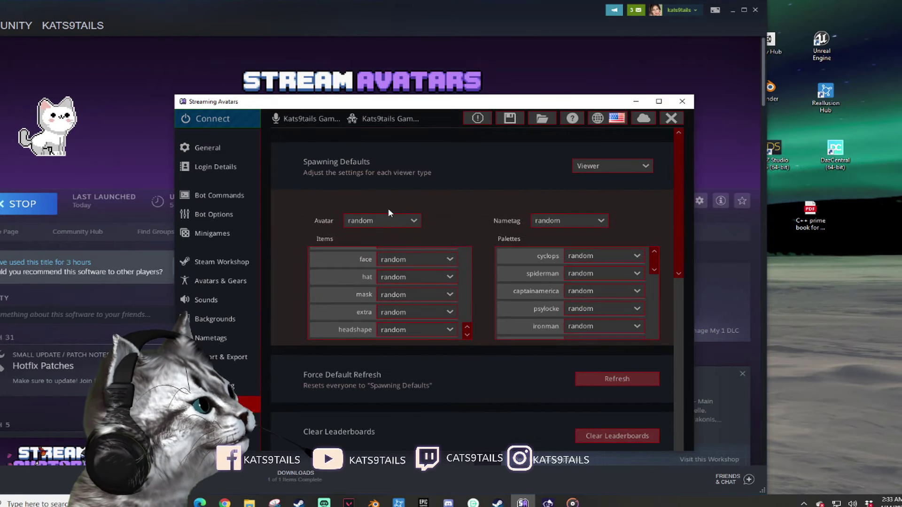
Show the viewer types available for Spawning Defaults, including Follower and Subscriber, and keep Viewer selected.
left_click(617, 167)
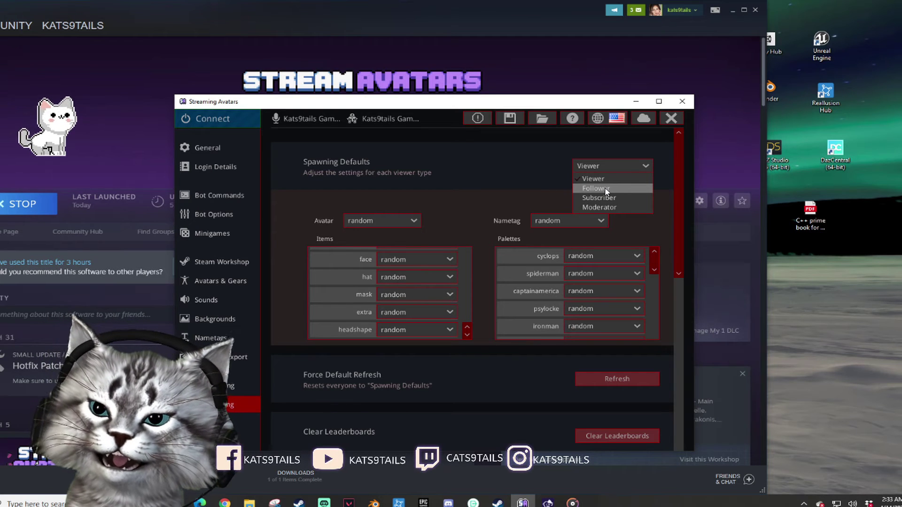
left_click(466, 177)
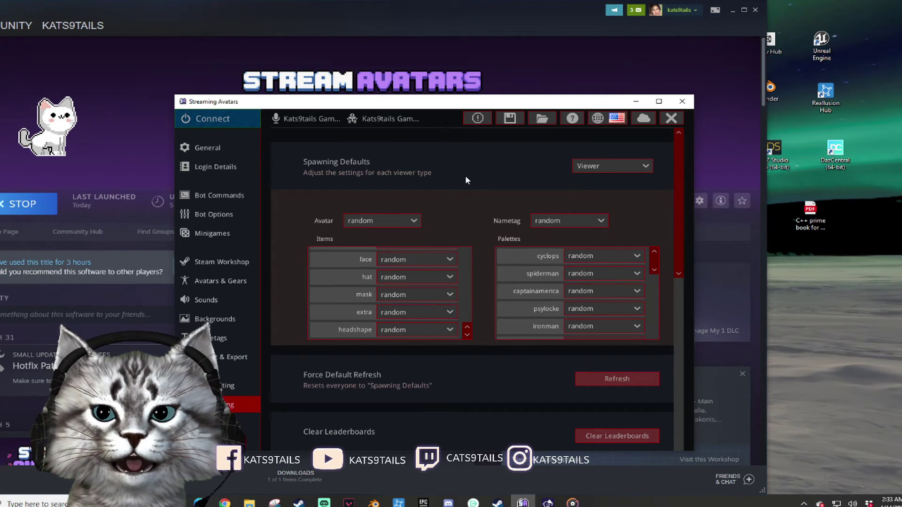
left_click(600, 168)
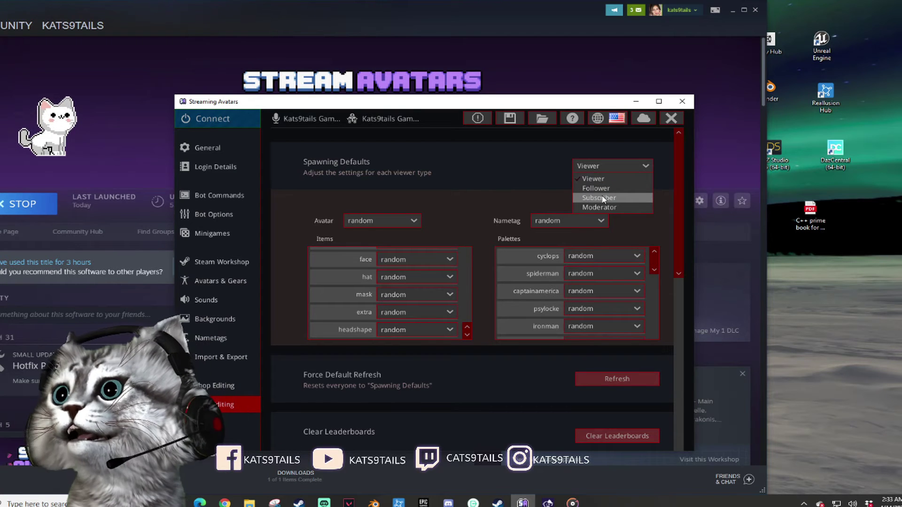
left_click(475, 167)
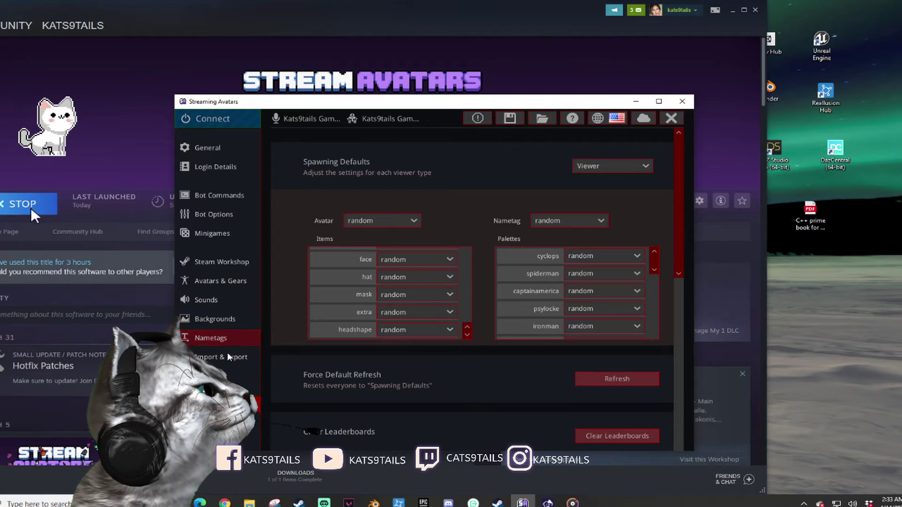
Show the Nametags settings and the Backgrounds settings of Stream Avatars.
left_click(218, 338)
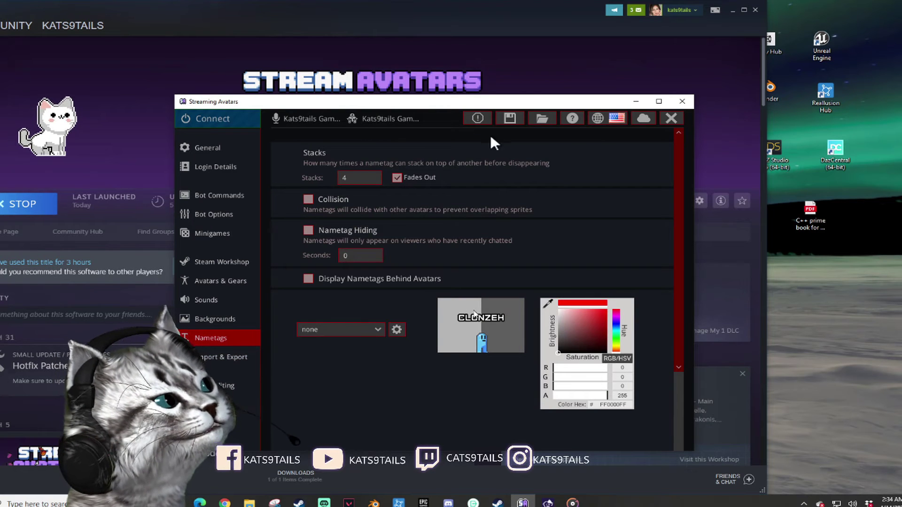
left_click(207, 321)
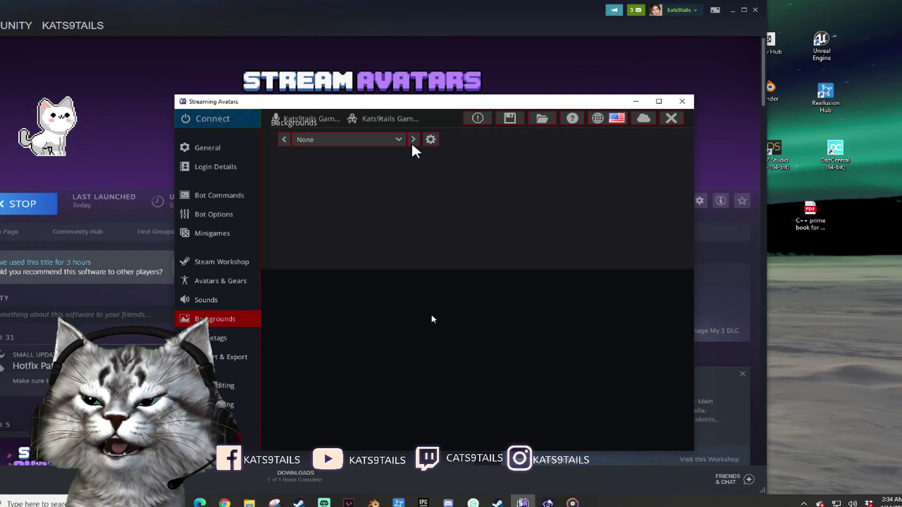
key("alt+Tab")
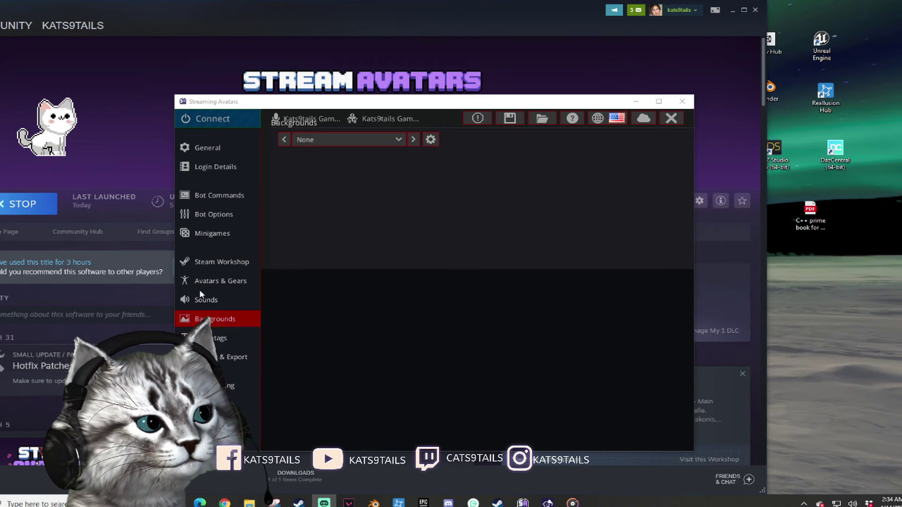
Examine the avatar packs in the Steam Workshop section, from Pokemon Generation One down to the Terraria Avatars pack.
left_click(221, 262)
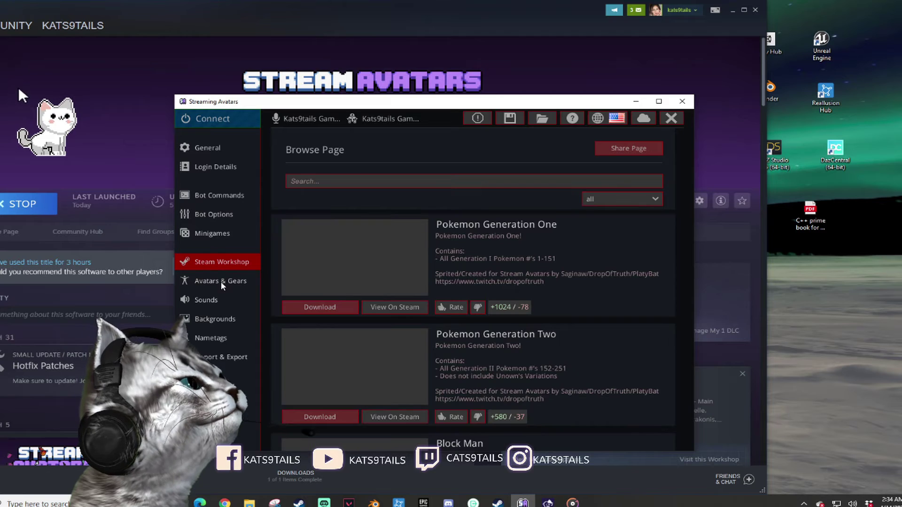
scroll(341, 165, "down", 1)
scroll(391, 322, "down", 6)
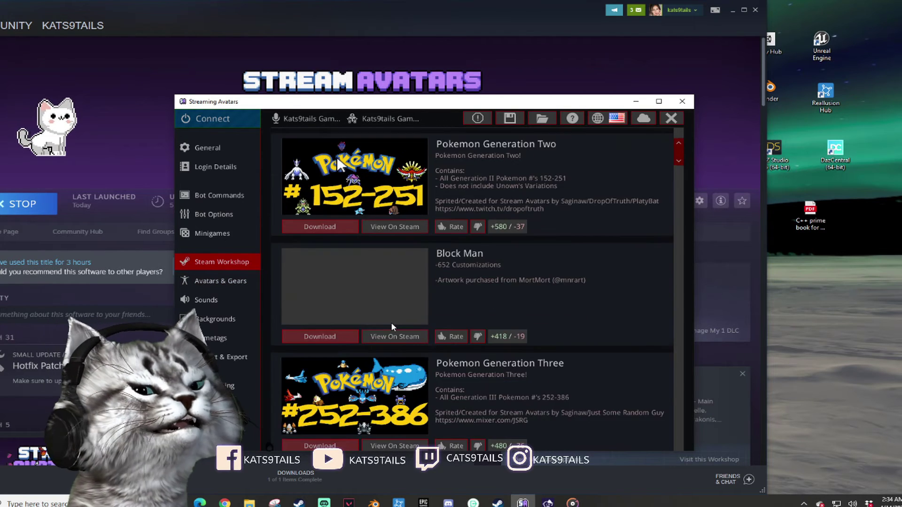
scroll(393, 327, "down", 1)
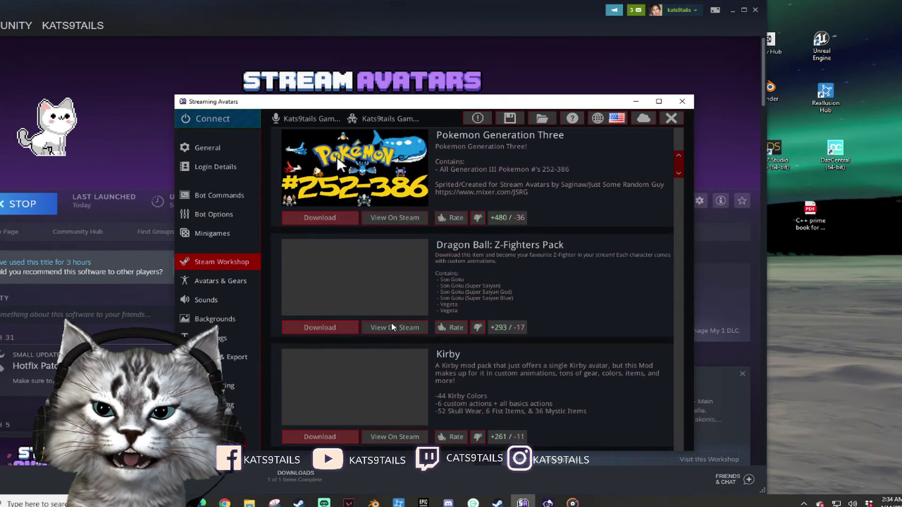
scroll(338, 162, "down", 8)
scroll(338, 162, "down", 6)
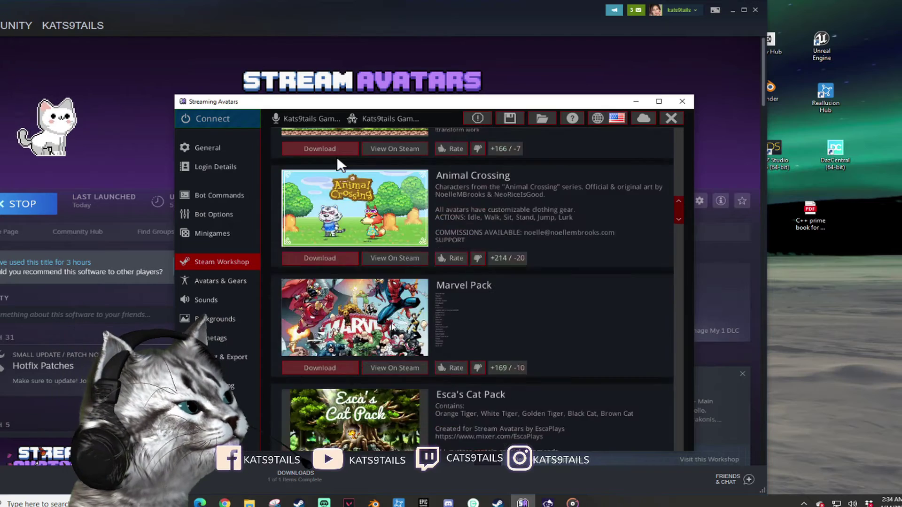
scroll(338, 163, "down", 20)
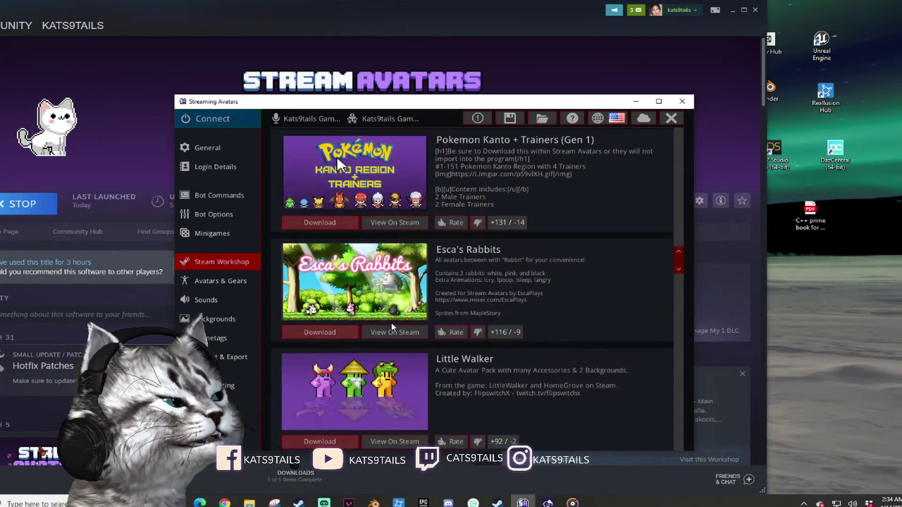
scroll(337, 157, "down", 15)
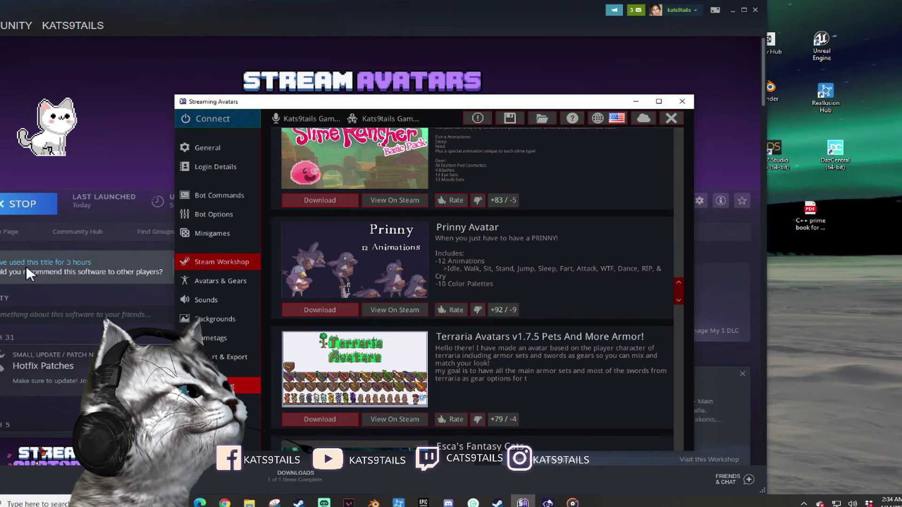
Examine the Shop Editing settings for avatar costs and follower, subscriber and moderator conditions.
left_click(216, 386)
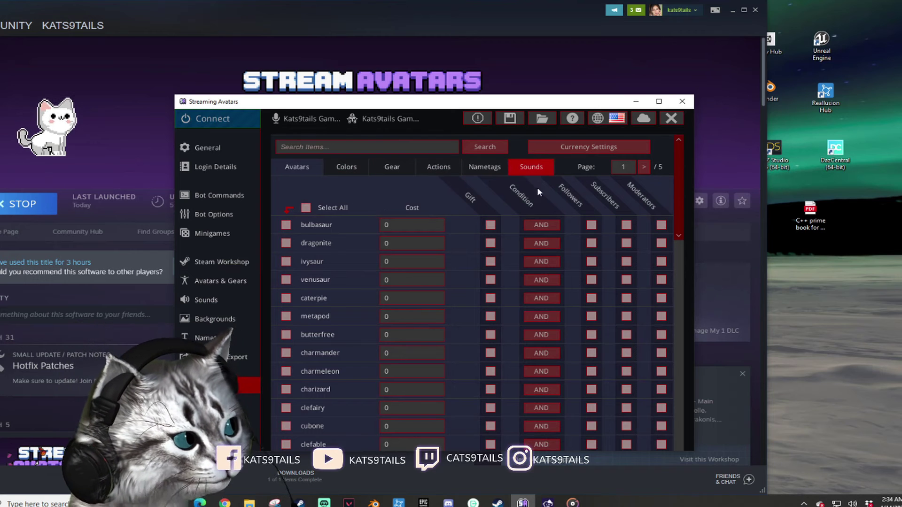
scroll(490, 239, "down", 3)
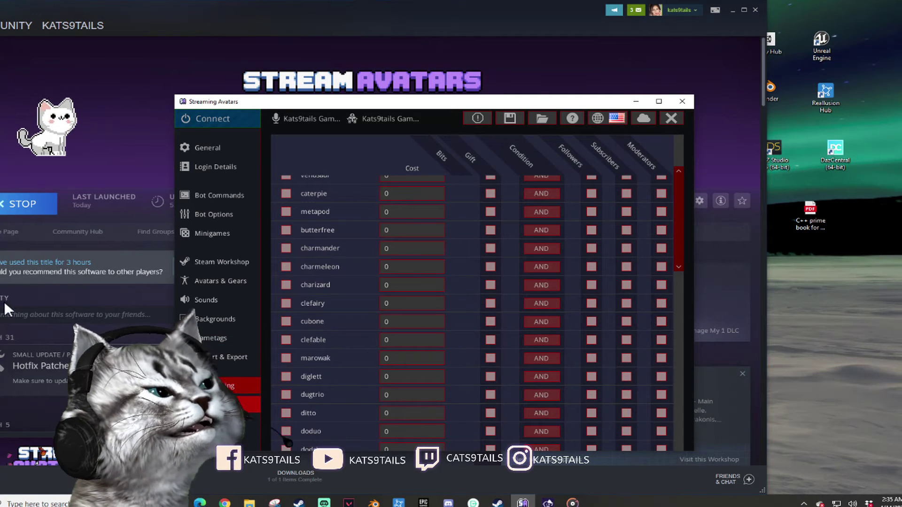
scroll(436, 213, "up", 3)
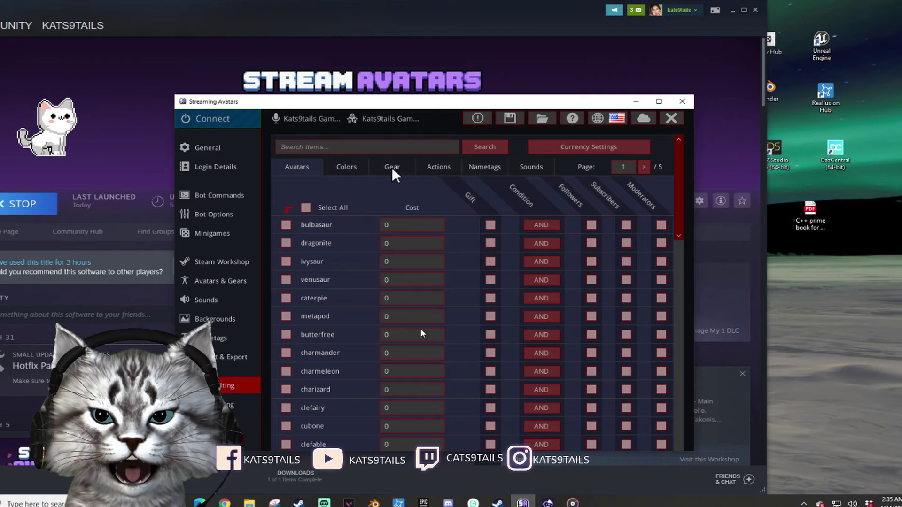
scroll(413, 358, "down", 3)
scroll(412, 355, "down", 3)
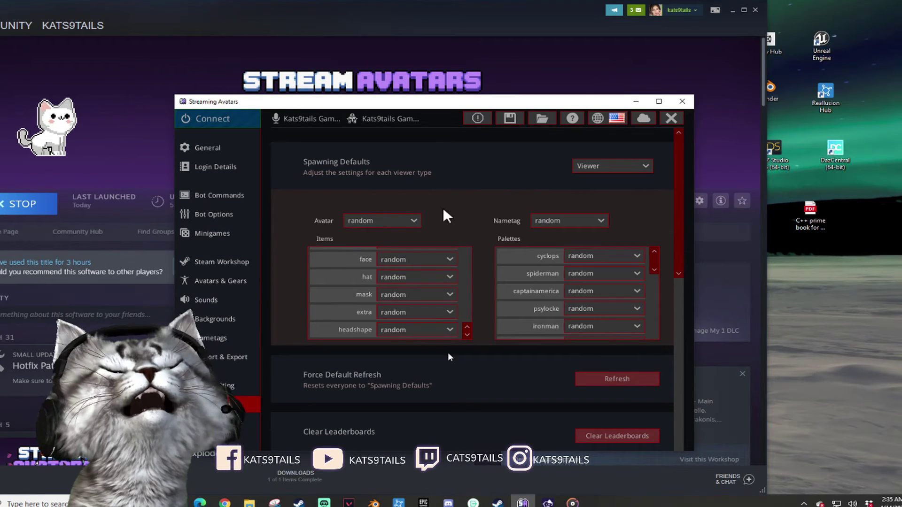
Review the user settings below Spawning Defaults down to User Lists and Delete User Data, and reconnect Stream Avatars.
scroll(508, 298, "down", 3)
scroll(506, 305, "down", 4)
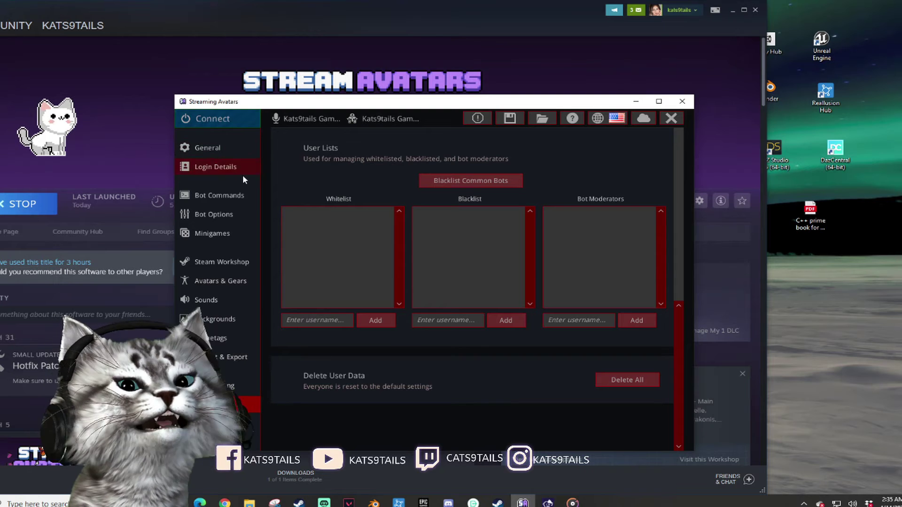
left_click(207, 123)
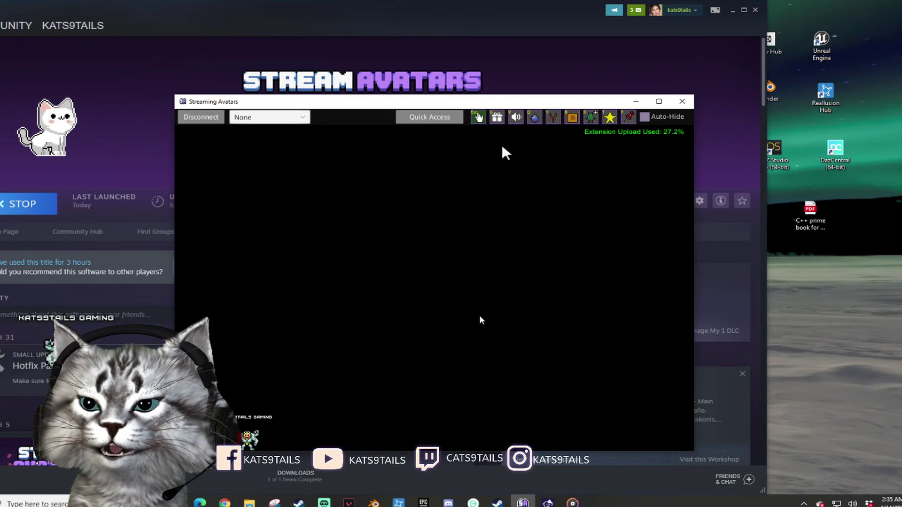
Pick up the channel's own avatar and throw it around the scene with the hand tool.
left_click_drag(275, 423, 507, 264)
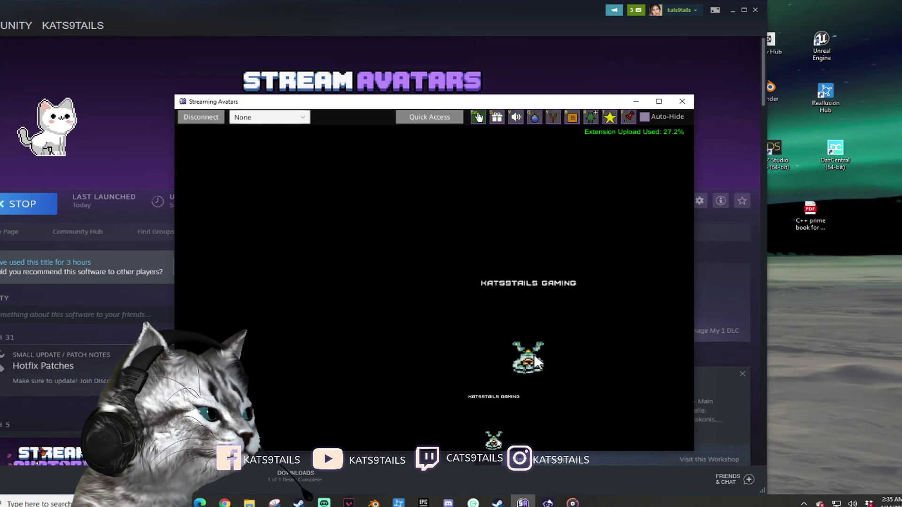
left_click_drag(536, 362, 676, 339)
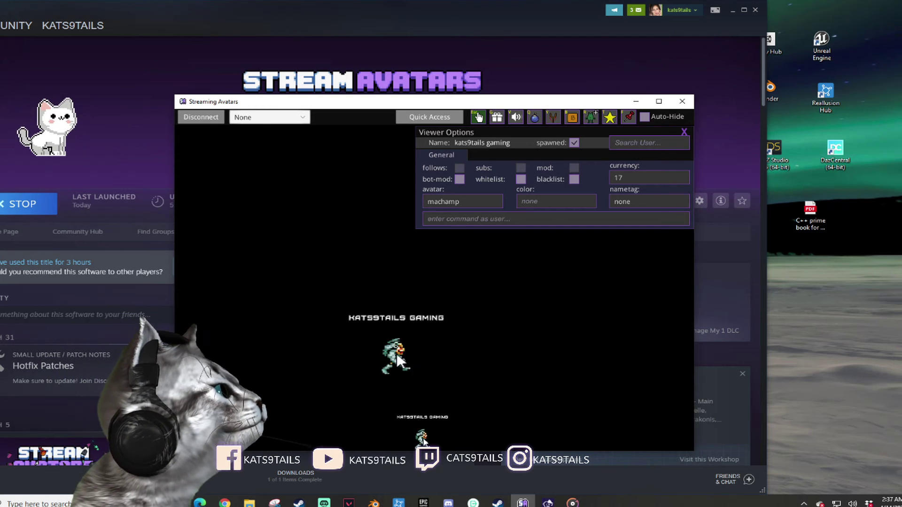
left_click_drag(396, 353, 401, 173)
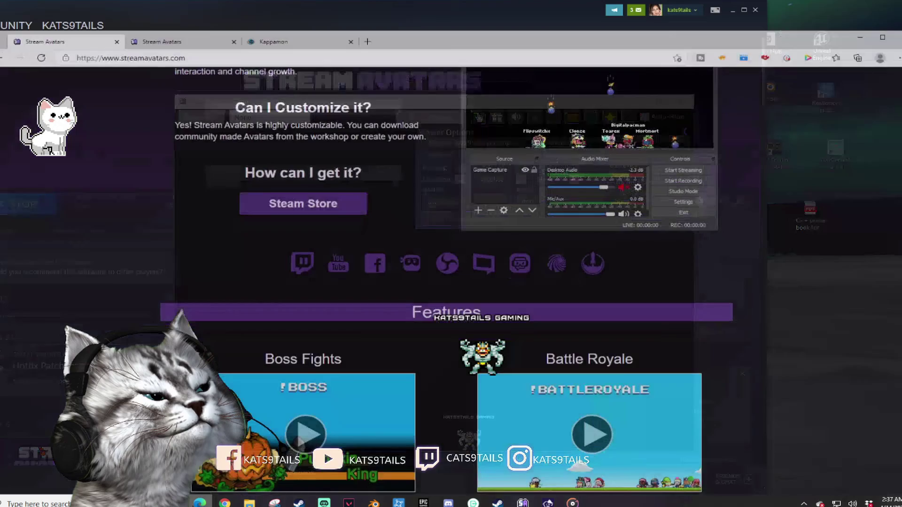
Switch to the browser and show the Kappamon Marketplace page.
key("alt+Tab")
left_click(283, 22)
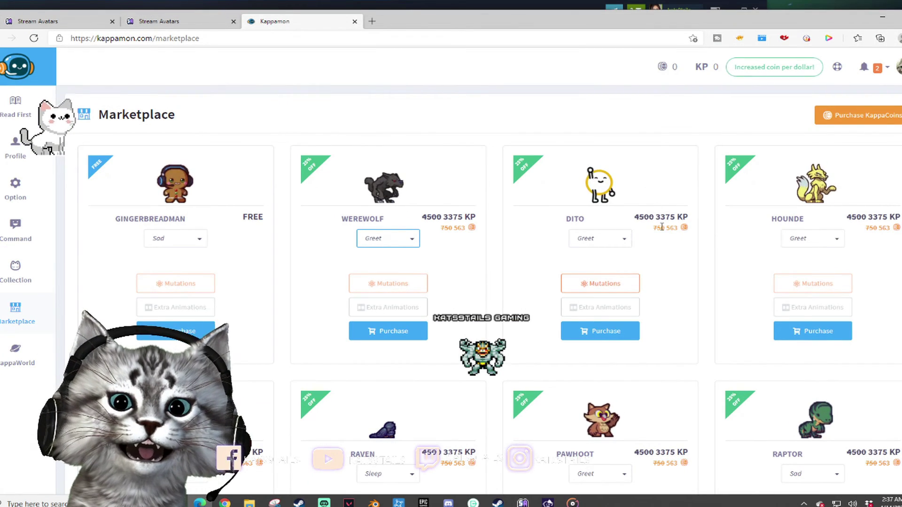
Browse the marketplace avatars on page 3 and open page 2 of the listing.
scroll(799, 282, "down", 3)
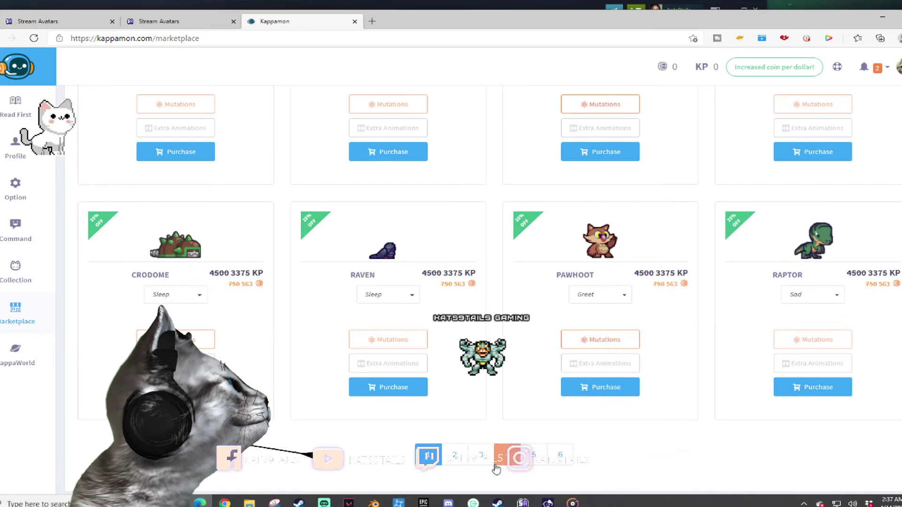
left_click(481, 455)
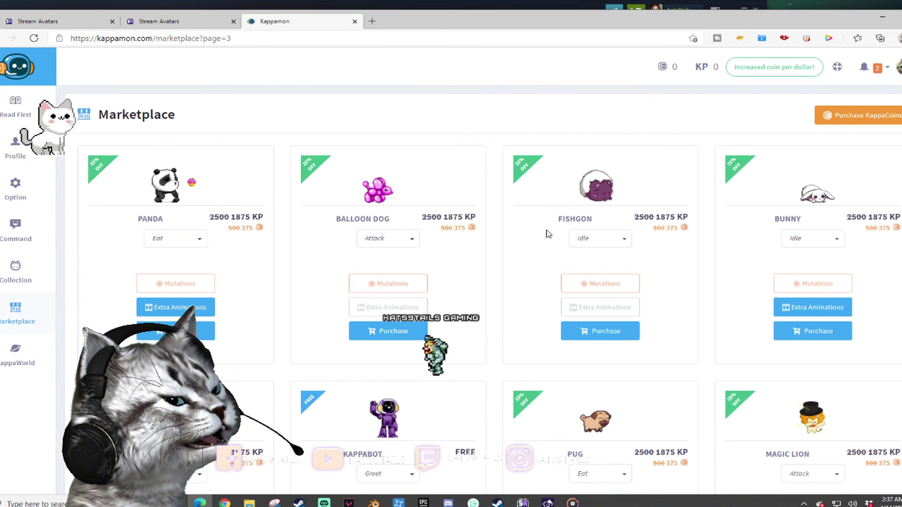
scroll(584, 231, "down", 3)
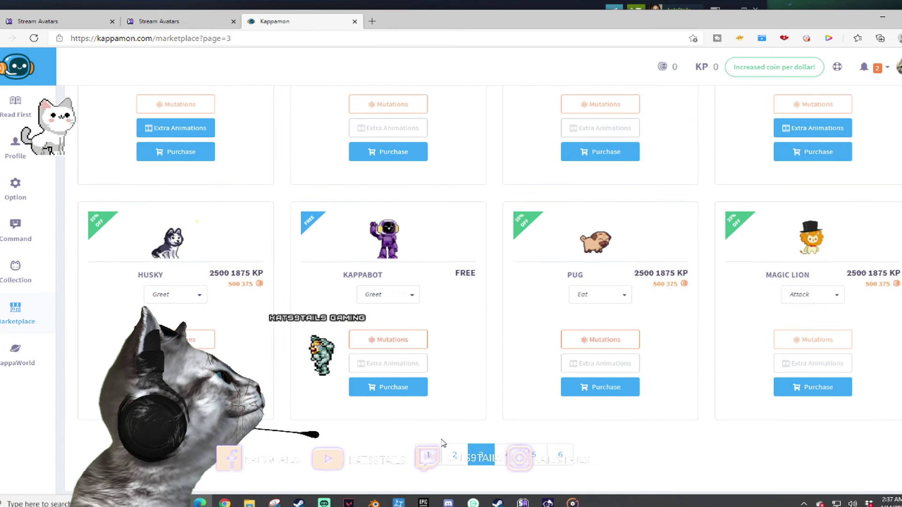
left_click(457, 460)
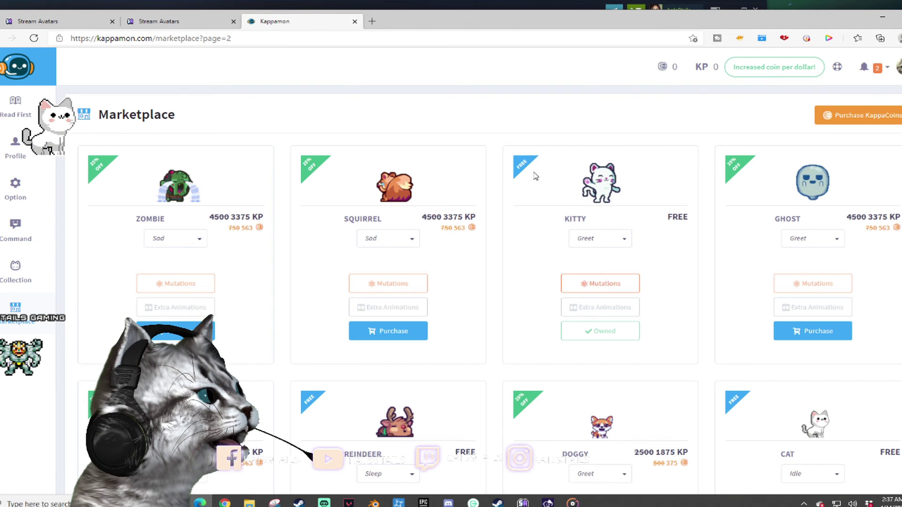
Preview the free Cat avatar's Attack animation on page 2 of the marketplace.
scroll(703, 276, "down", 4)
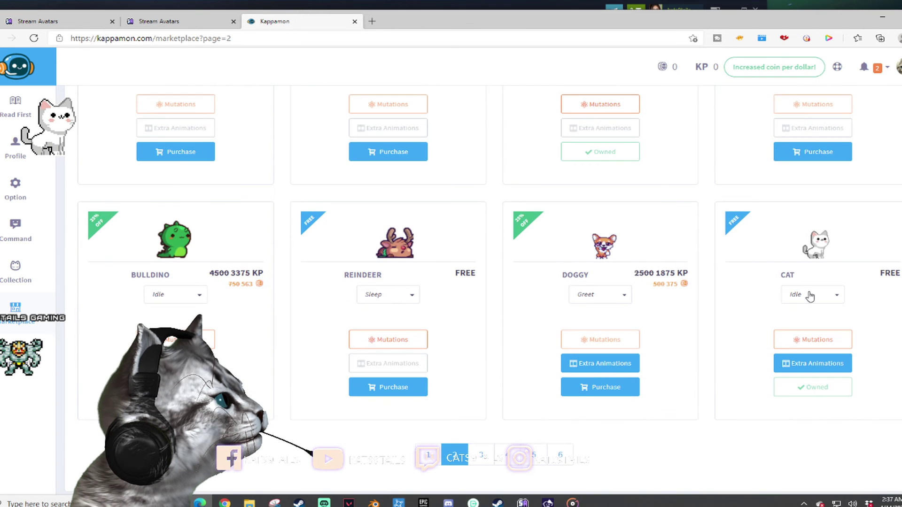
left_click(810, 296)
left_click(813, 350)
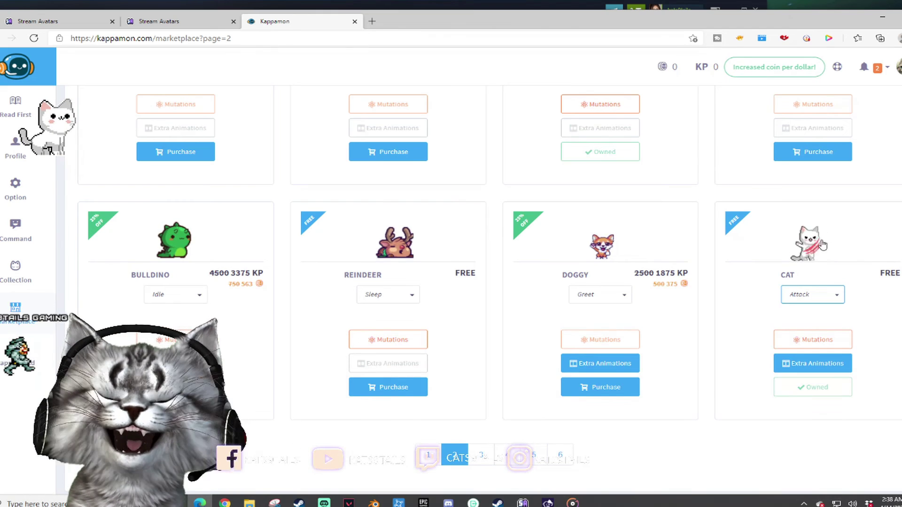
scroll(665, 238, "up", 4)
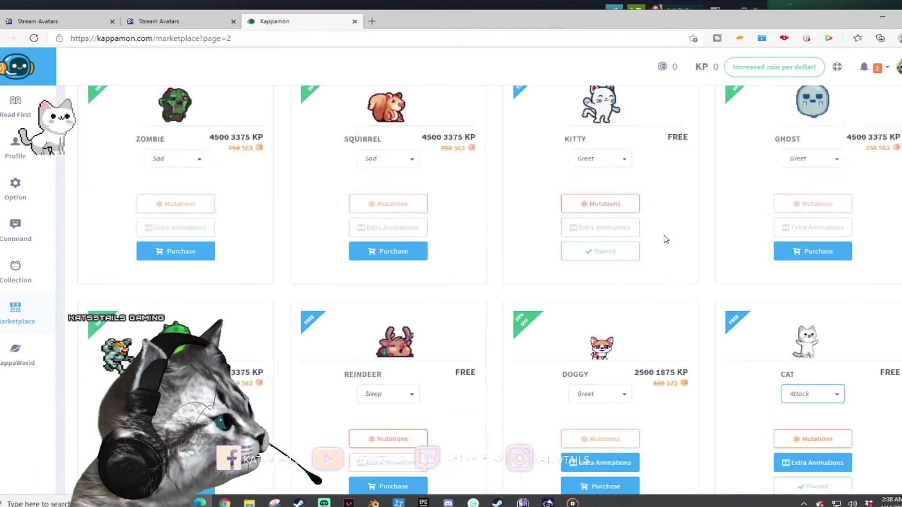